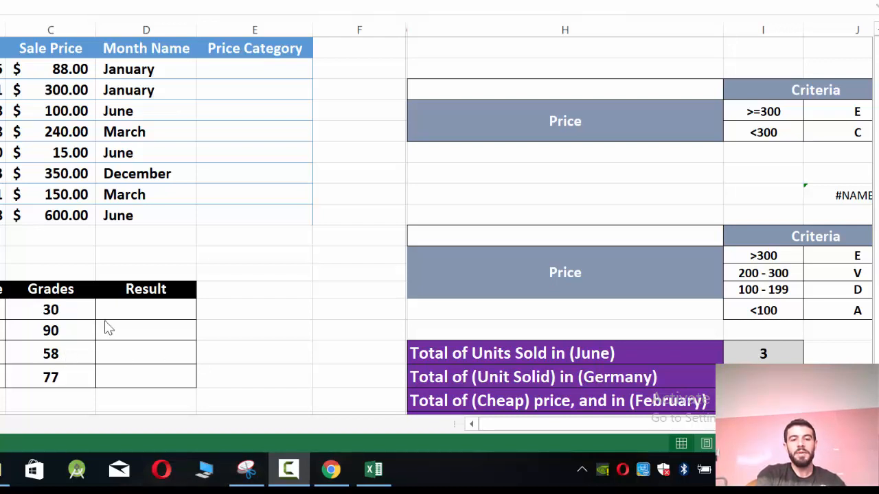
click(155, 311)
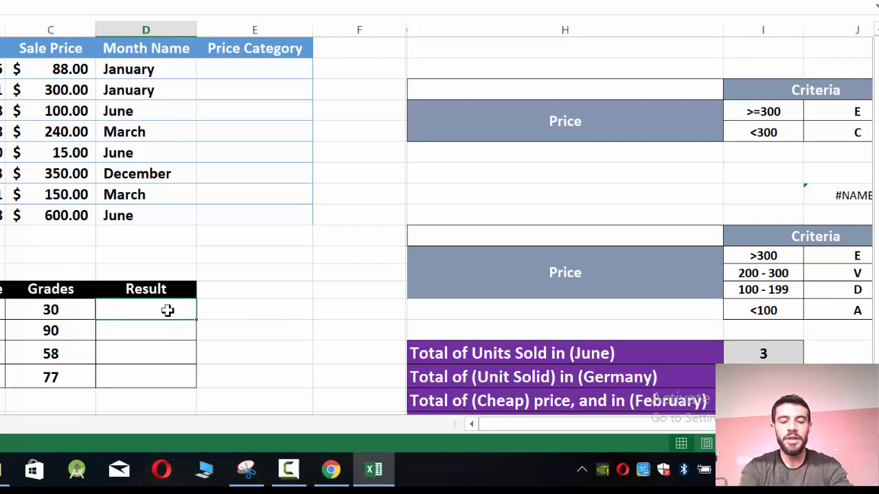
text(fa)
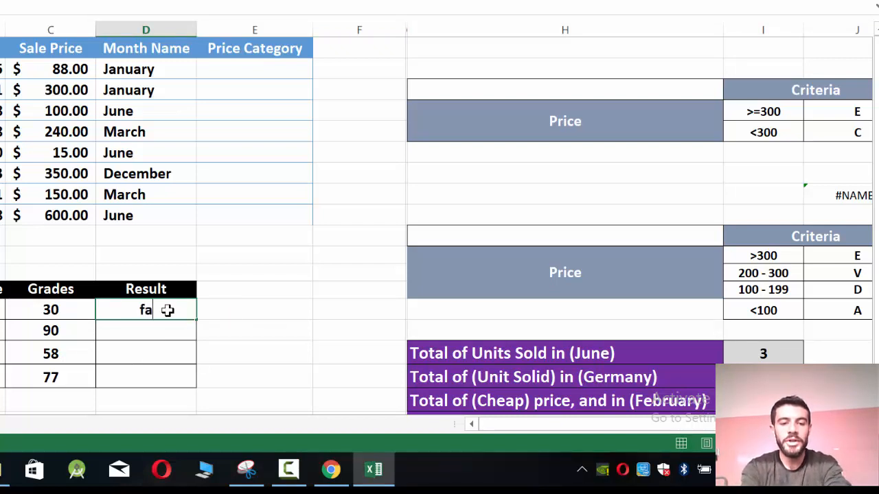
text(il)
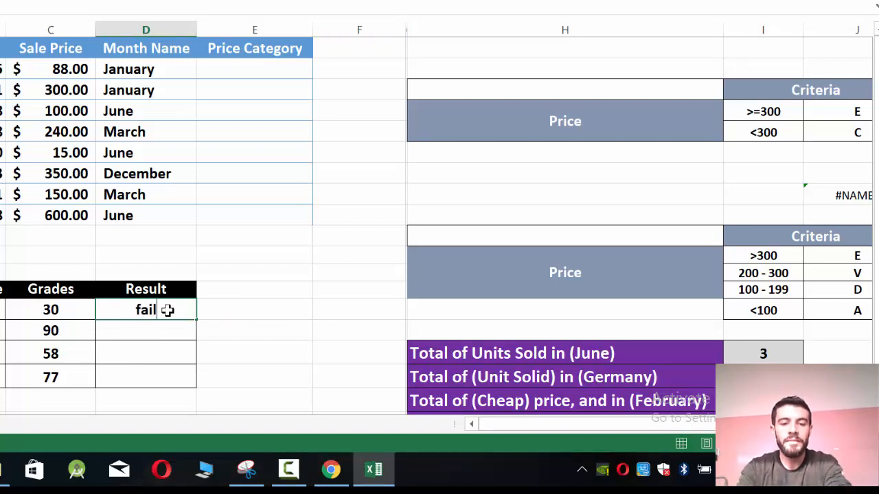
click(161, 331)
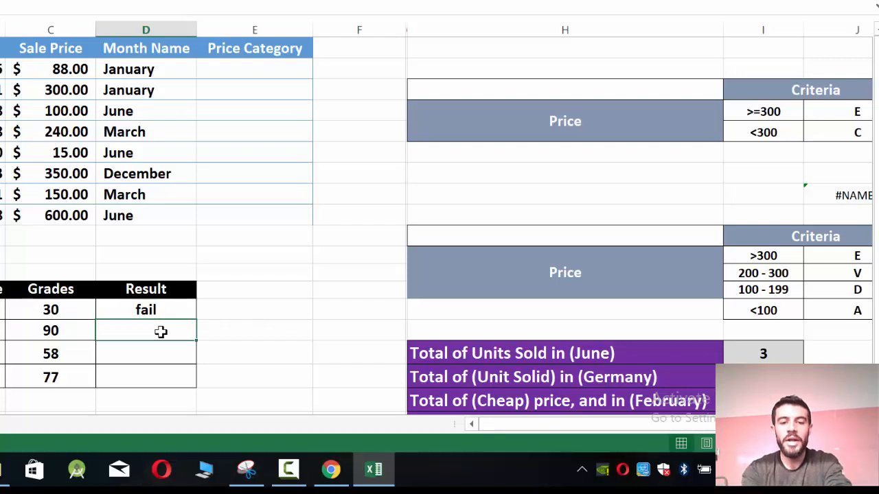
text(pass)
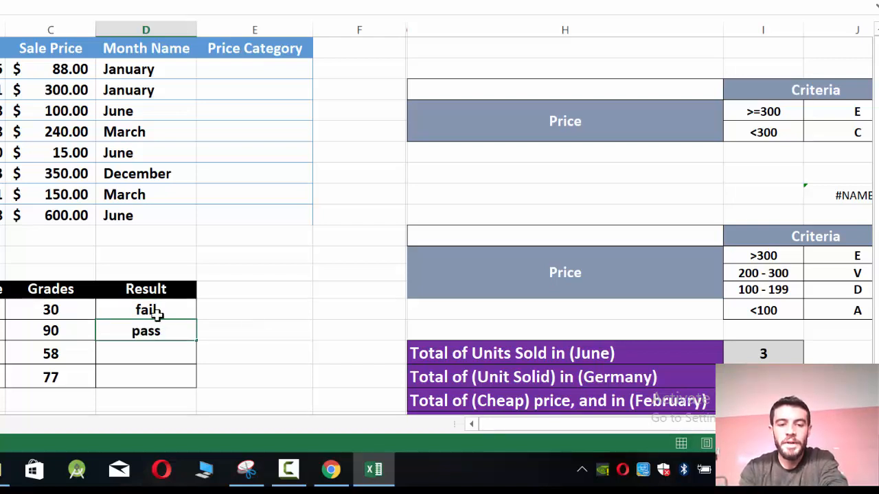
drag(155, 308, 158, 332)
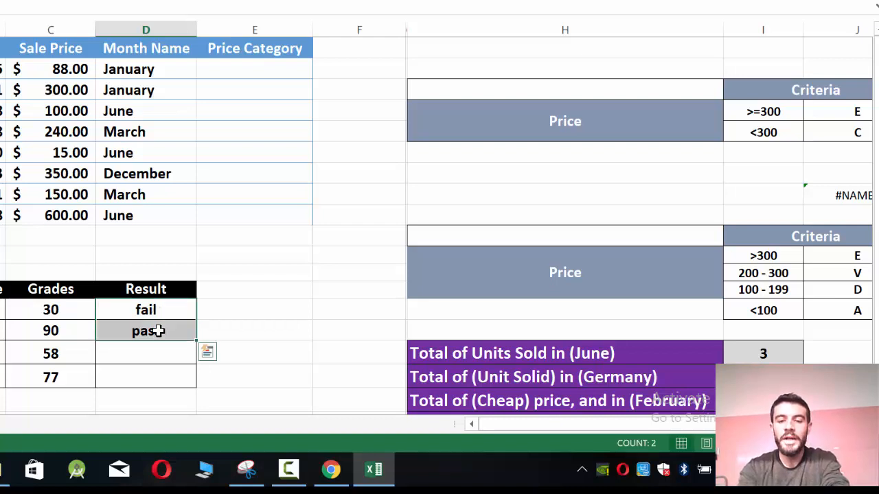
key(Delete)
- Enter the formula =IF(C14>=50,"Pass","Fail") in the first Result cell, D14
click(151, 305)
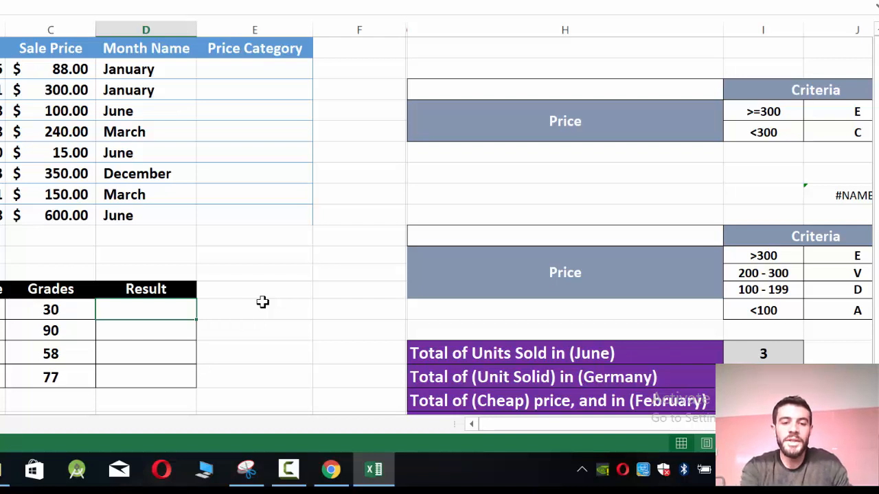
text(=)
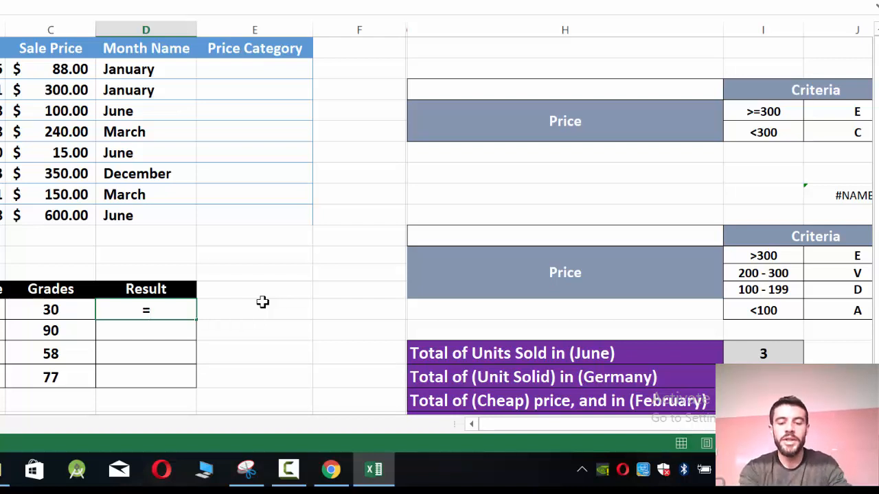
text(if)
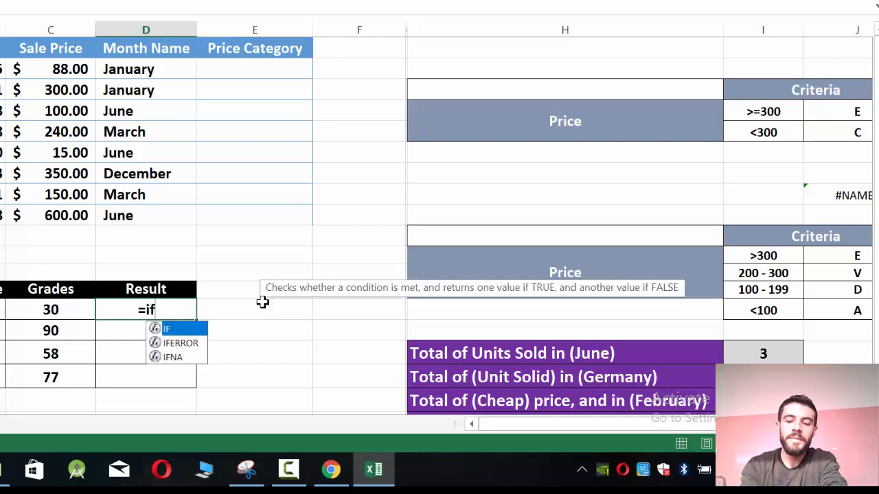
text(()
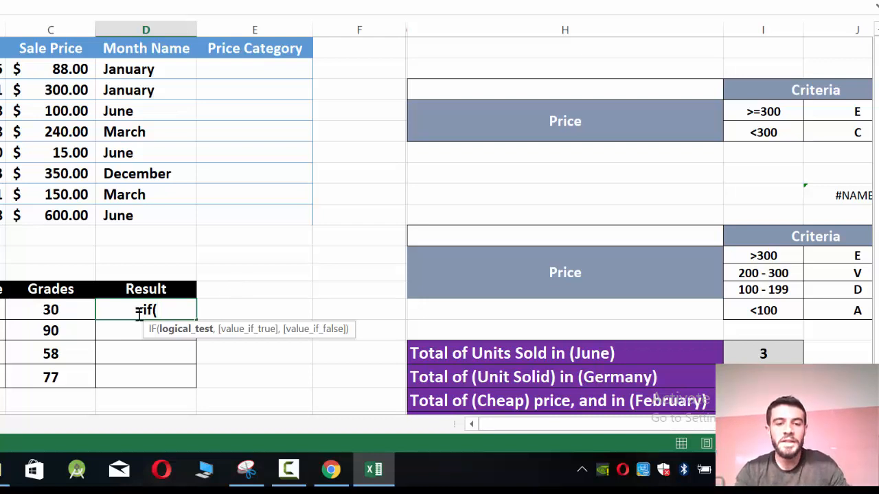
click(53, 309)
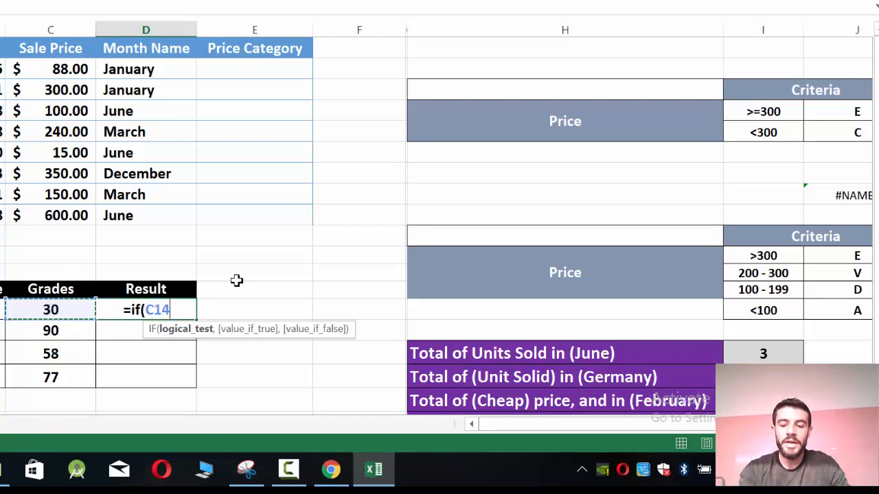
text(>)
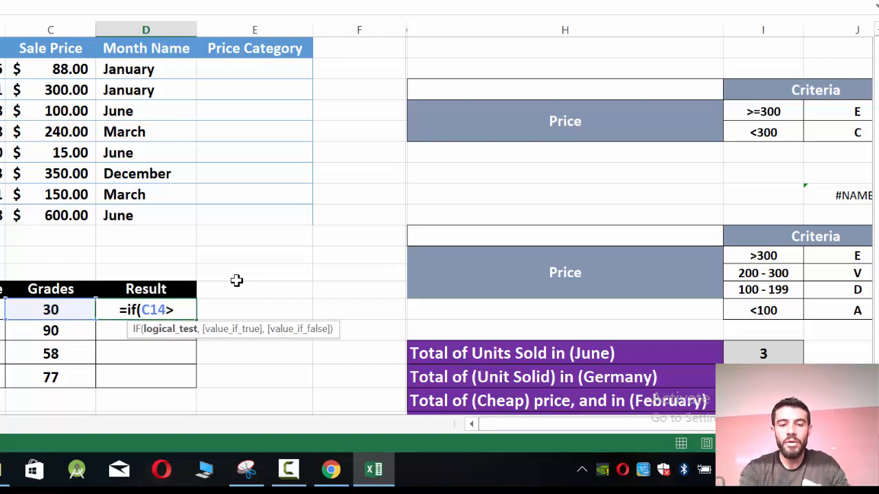
text(=50)
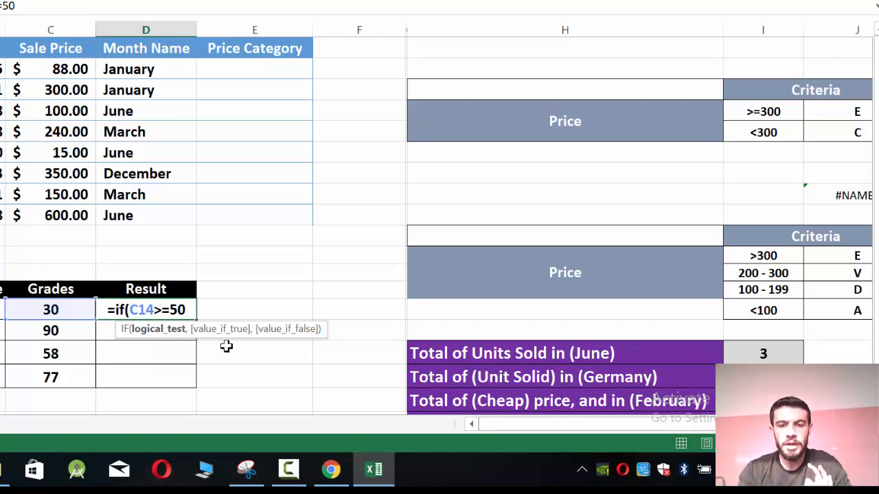
text(,)
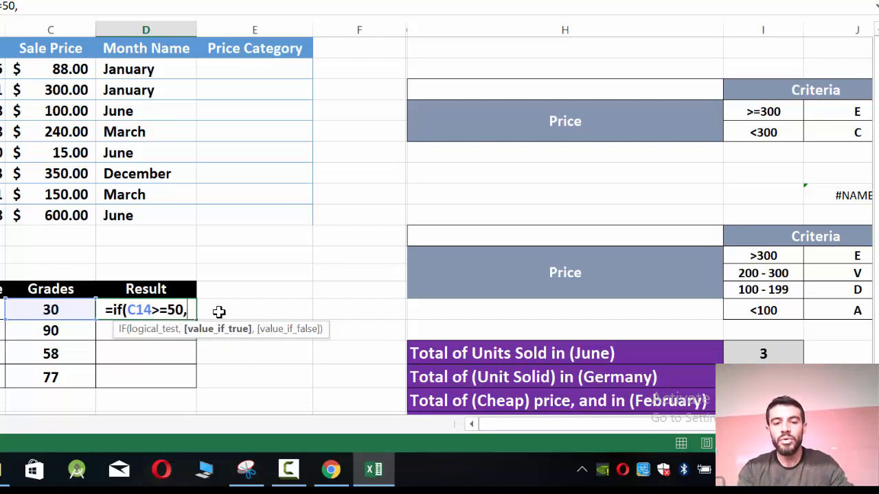
text(")
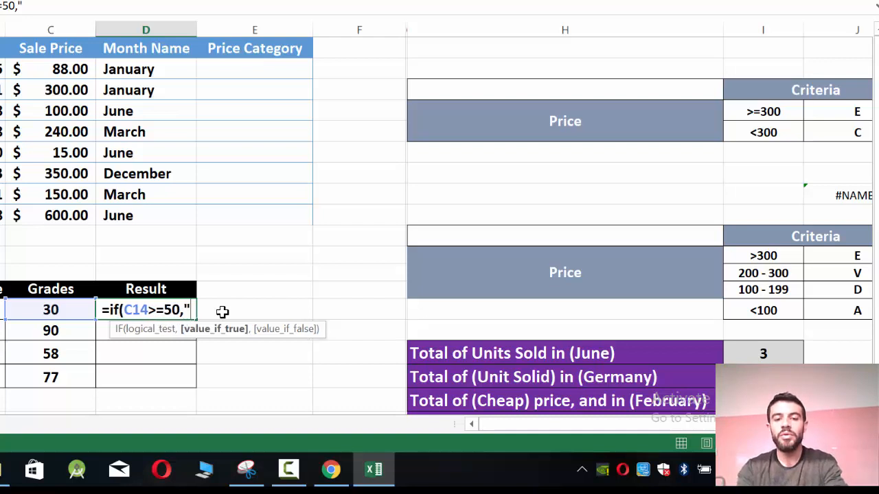
text(P)
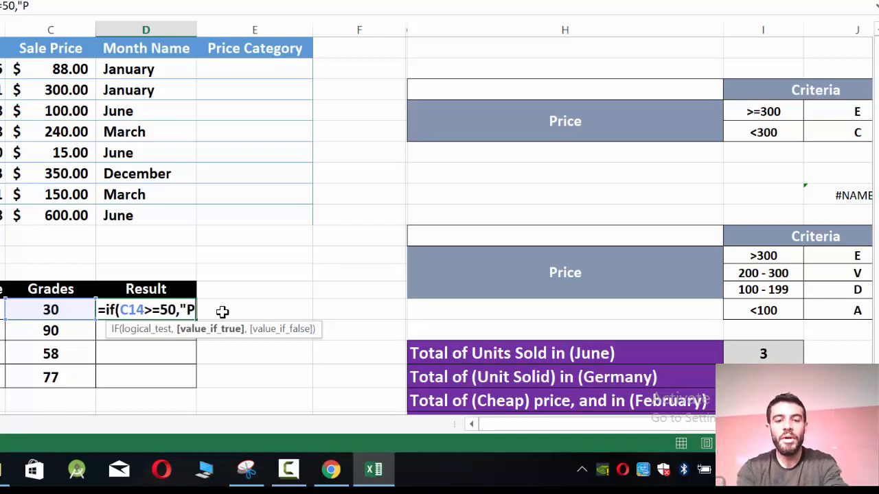
text(ass",)
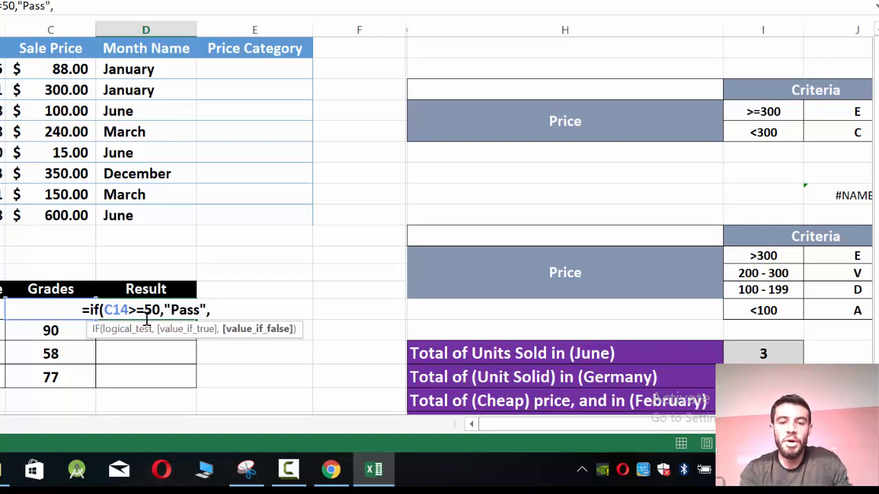
text("Fail"))
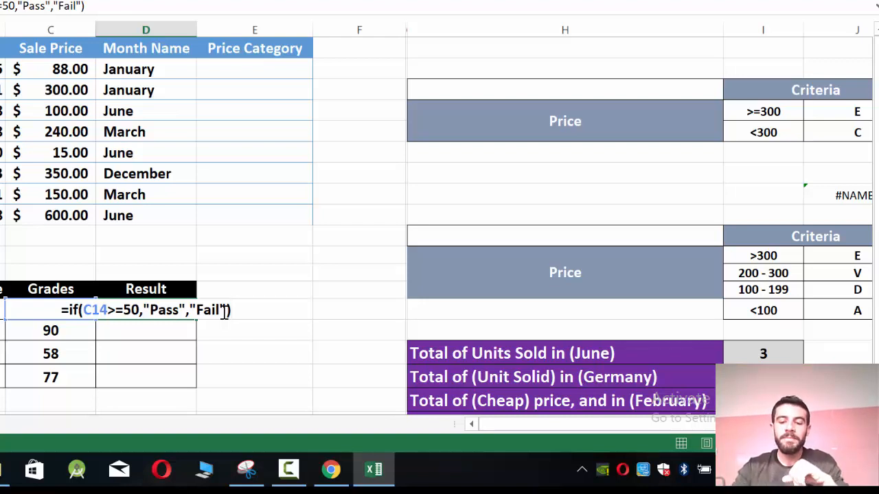
key(Return)
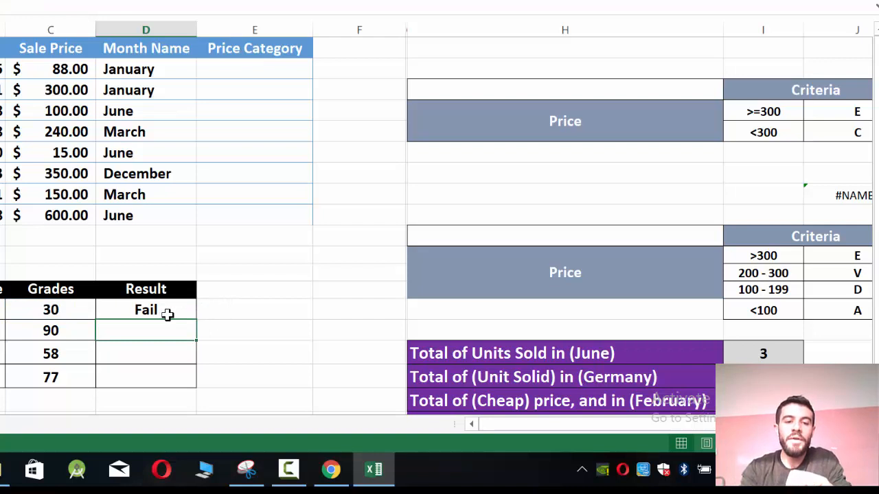
- Fill the formula in D14 down through the remaining rows of the Result column
click(146, 310)
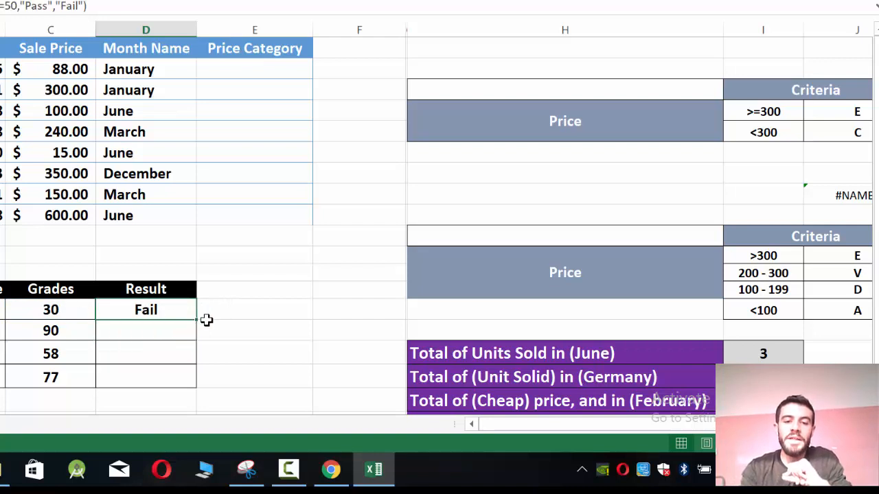
drag(197, 320, 190, 392)
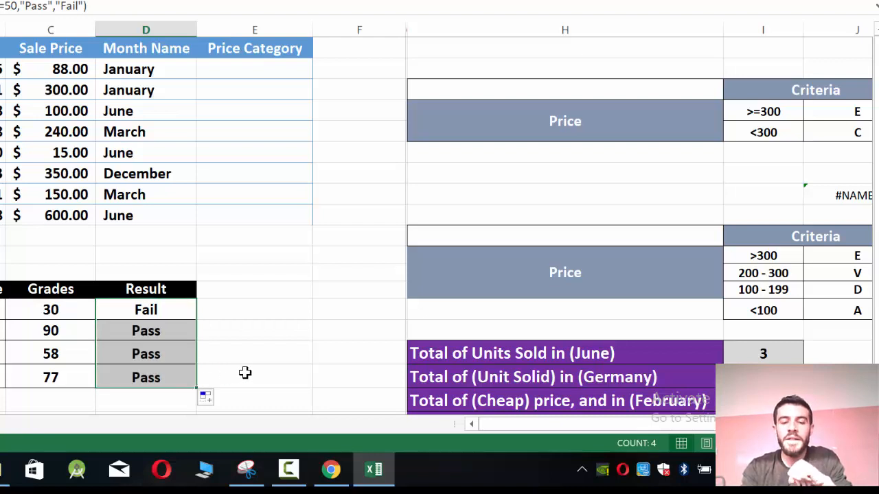
click(112, 337)
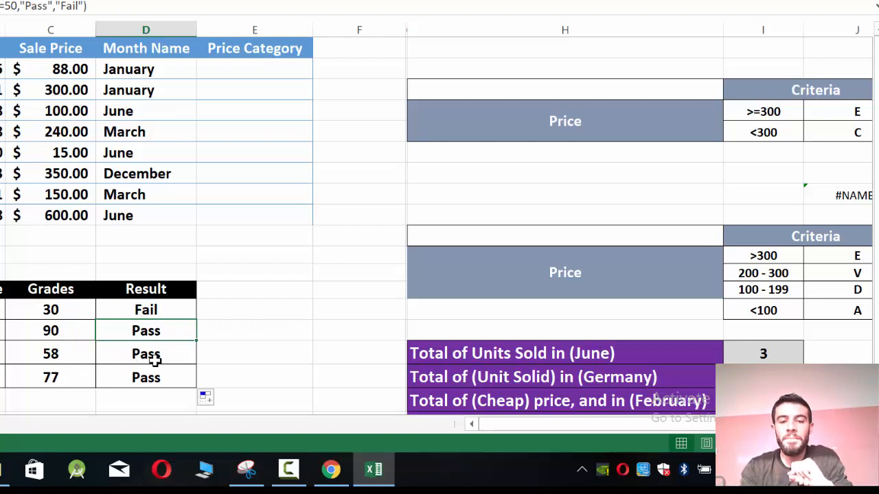
- Set the third grade in the Grades column to 49
click(53, 354)
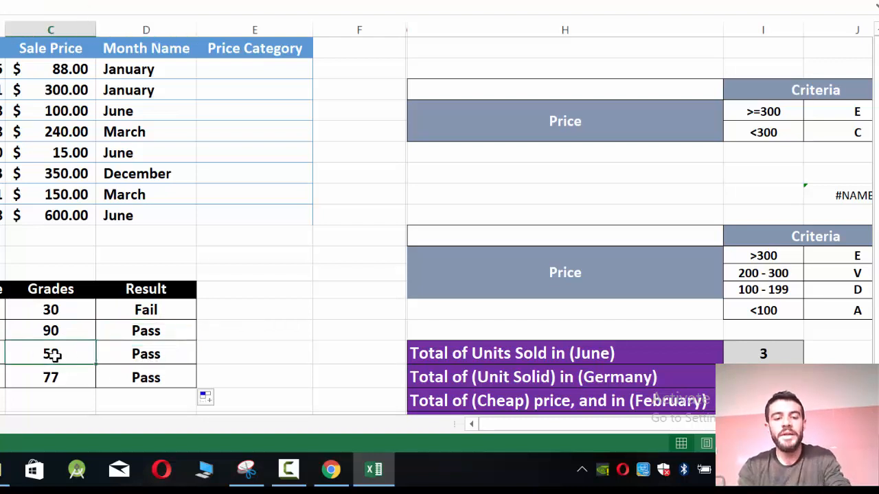
double_click(55, 355)
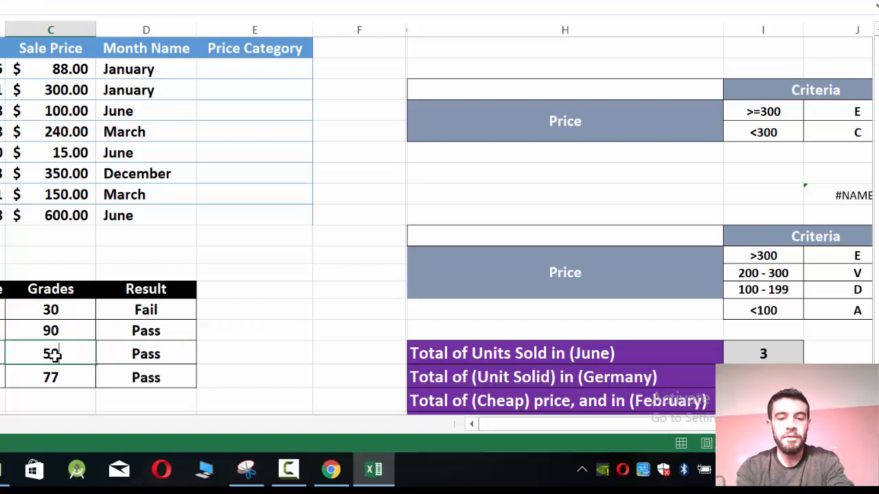
key(Return)
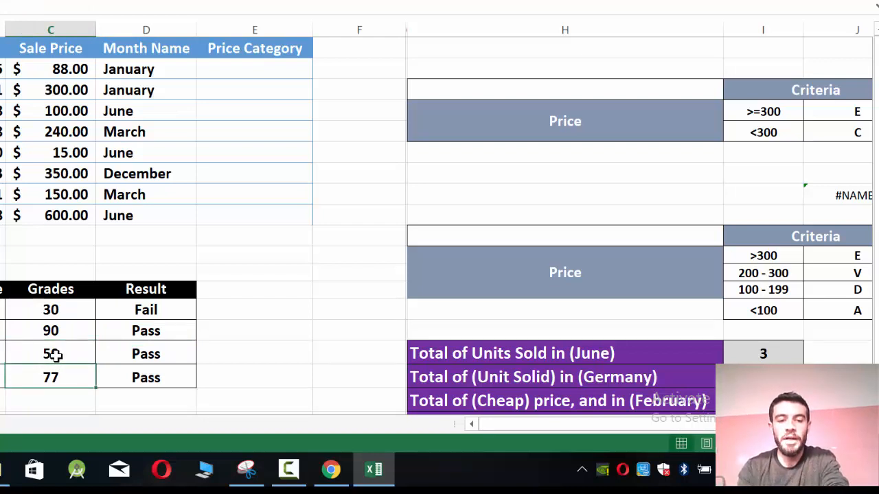
click(57, 355)
text(40)
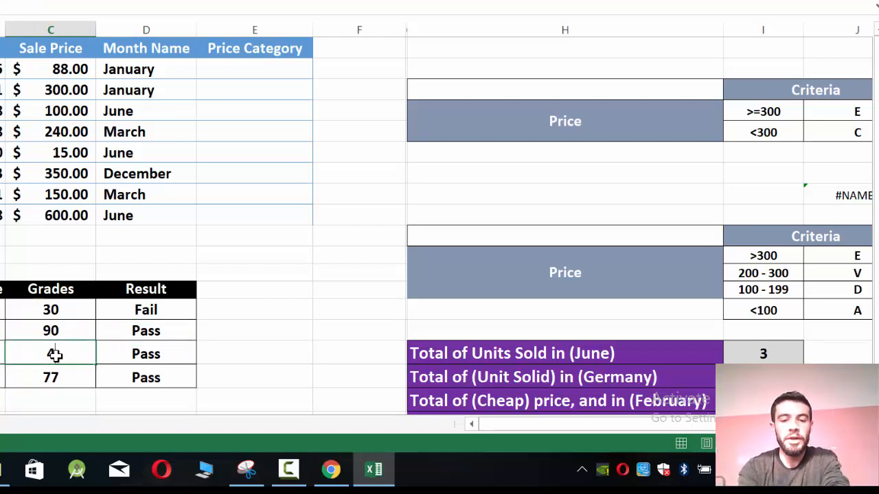
key(Return)
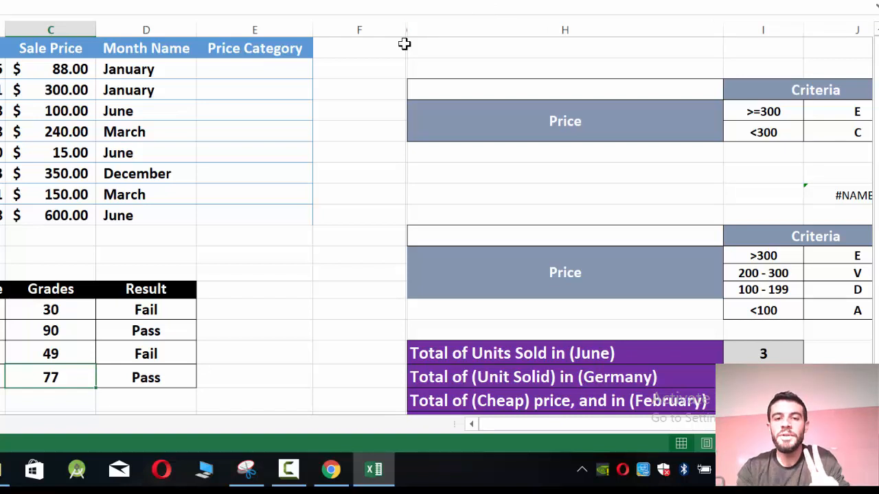
- Enter the formula =IF(C2>=300,"E","C") in the first Price Category cell, E2
click(281, 68)
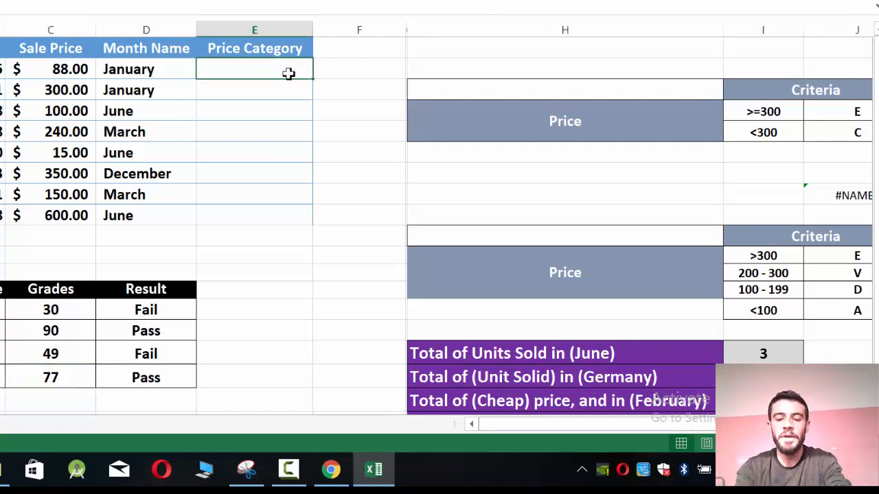
text(=if()
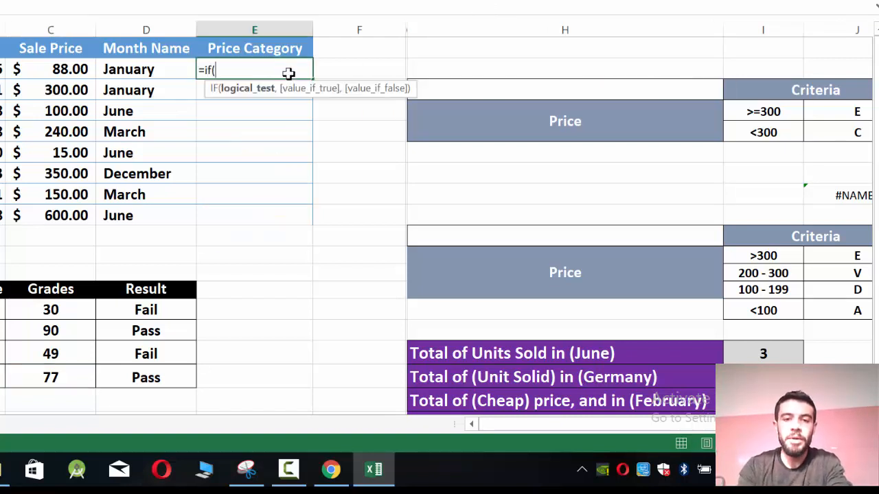
click(55, 71)
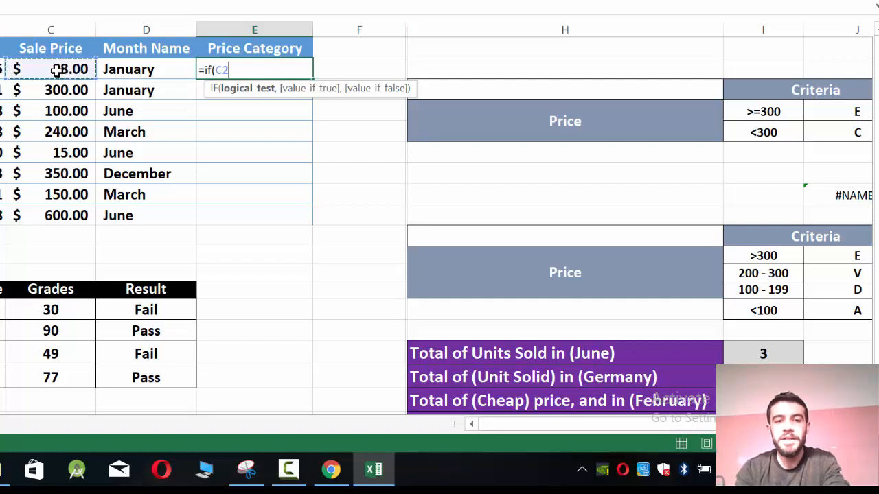
text(>=3)
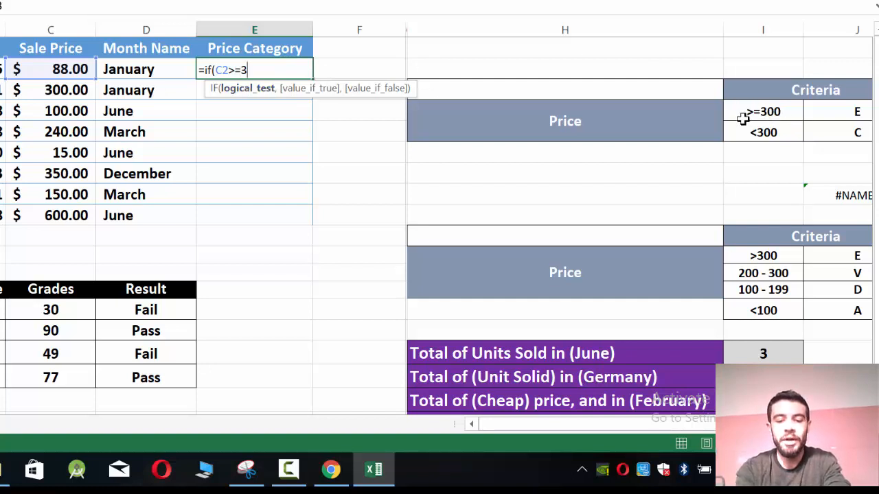
text(00,"E)
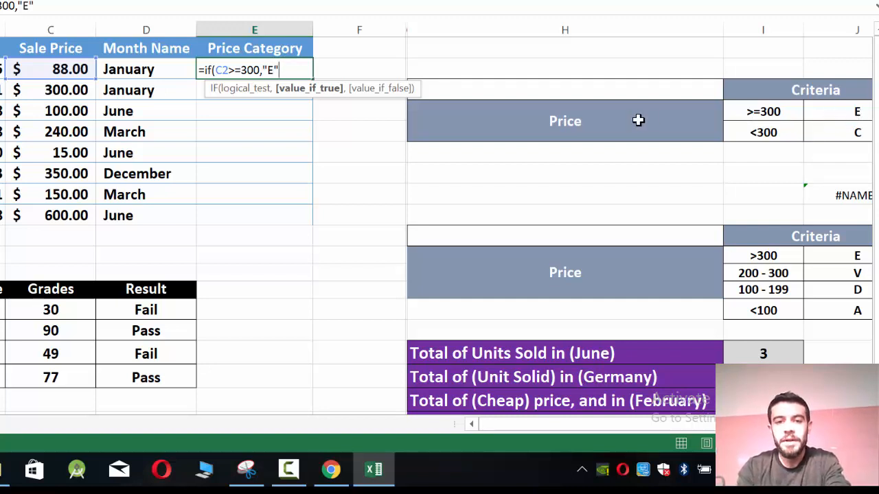
text(,"C)
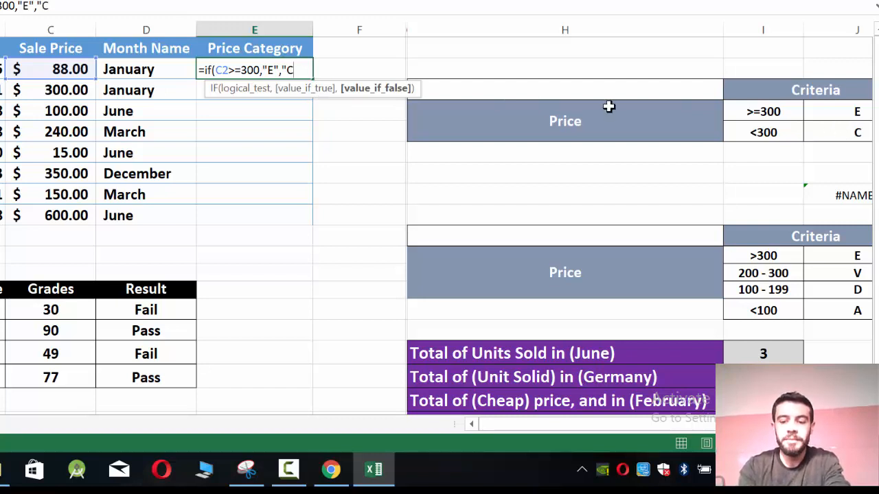
text("))
key(Return)
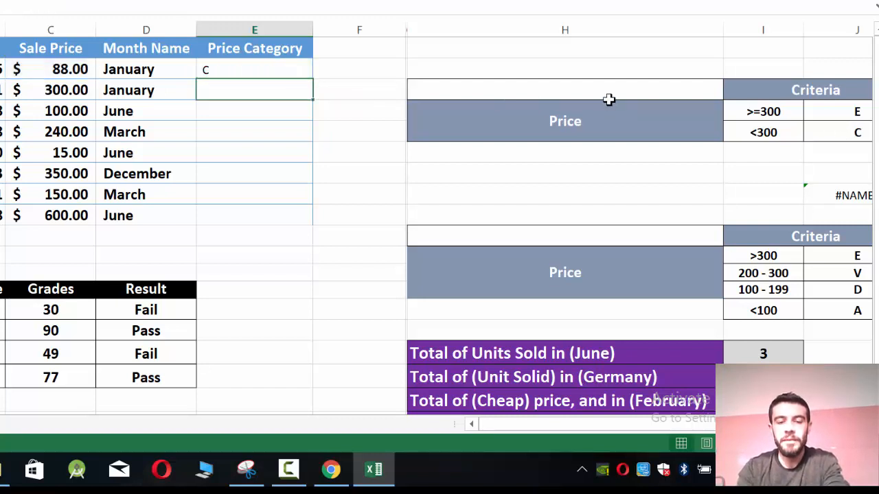
- Fill the E2 formula down through the remaining Price Category rows
click(307, 67)
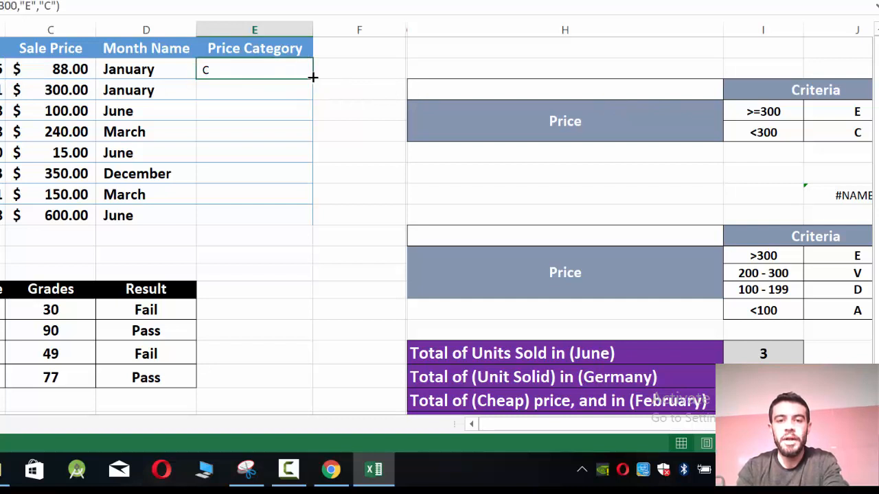
drag(312, 77, 311, 225)
click(359, 221)
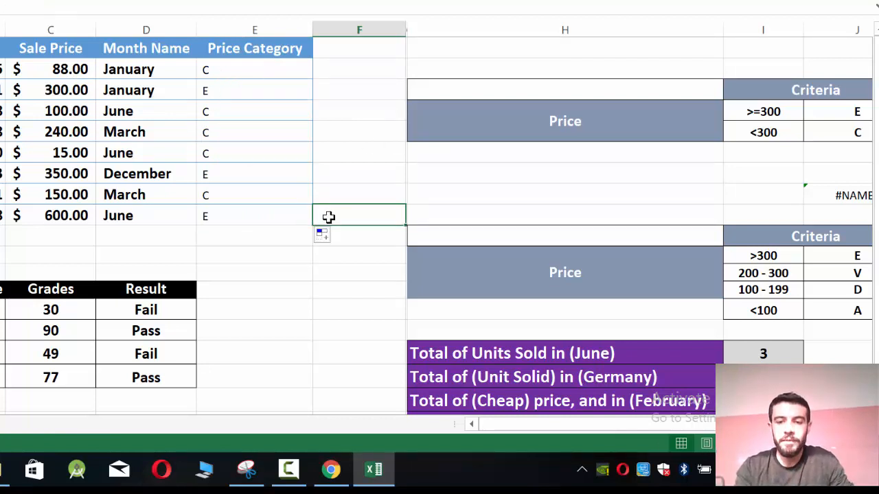
click(388, 254)
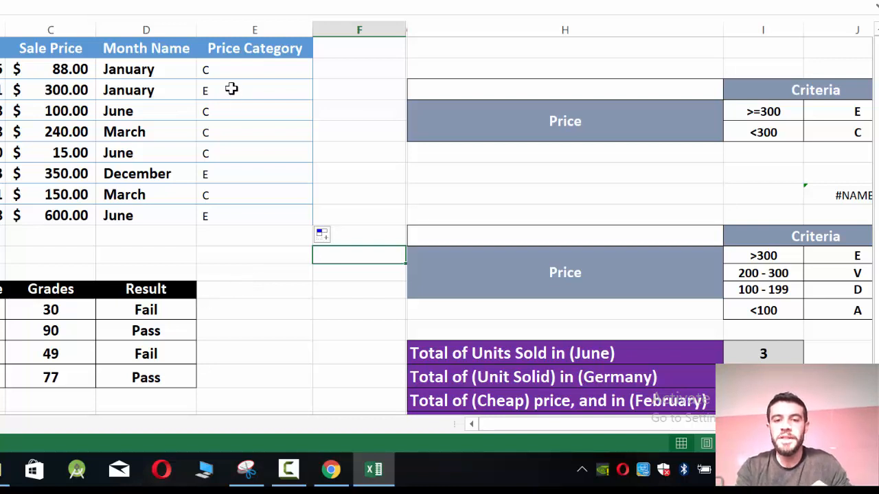
- Enter the formula =IF(C14>=50,C14+3,C14-3) in cell E14, beside the first Result
click(261, 311)
text(=if()
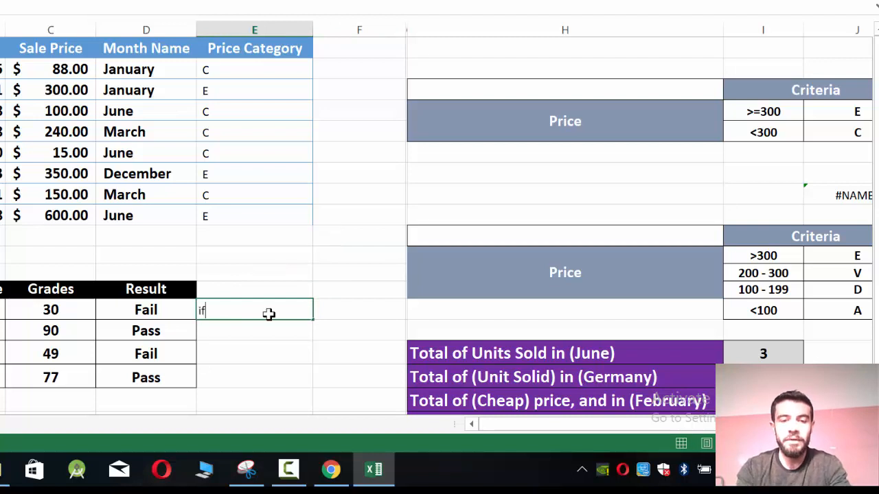
click(58, 310)
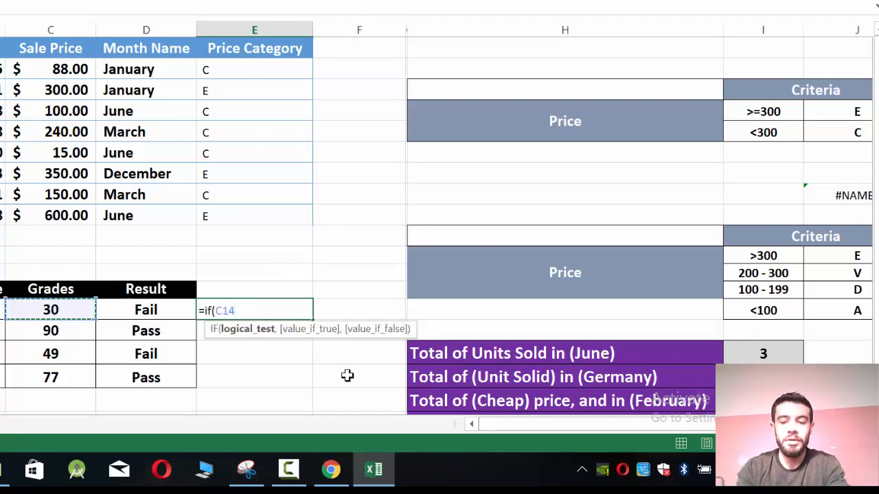
text(>)
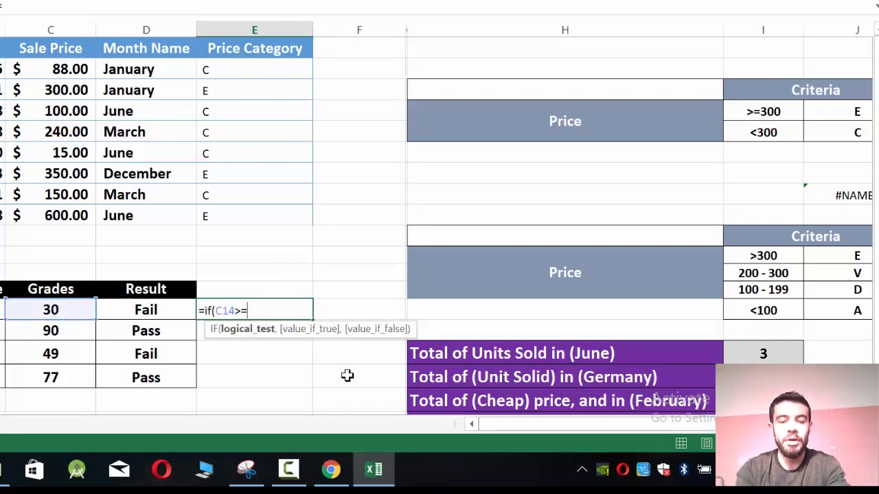
text(=50,)
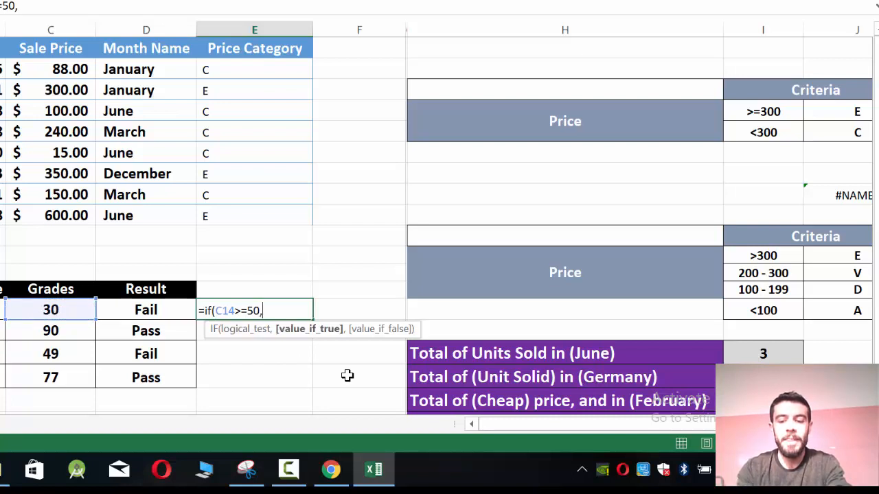
key(BackSpace)
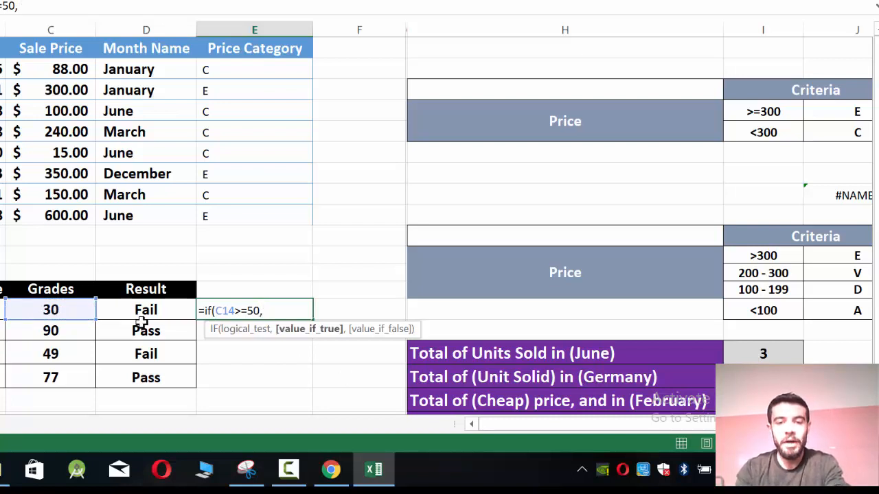
click(58, 310)
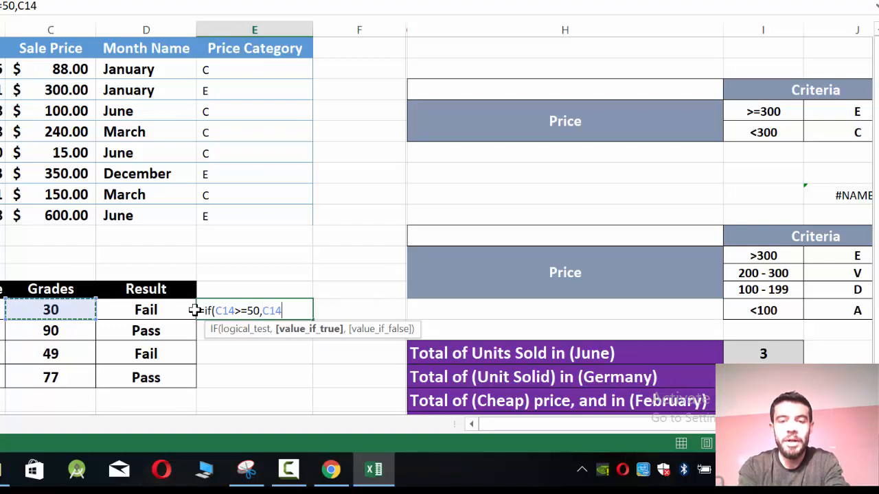
text(+3)
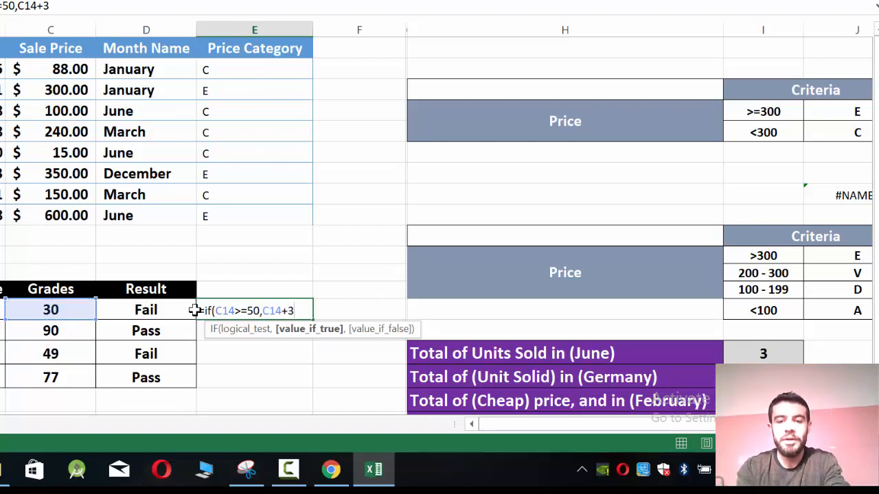
text(,)
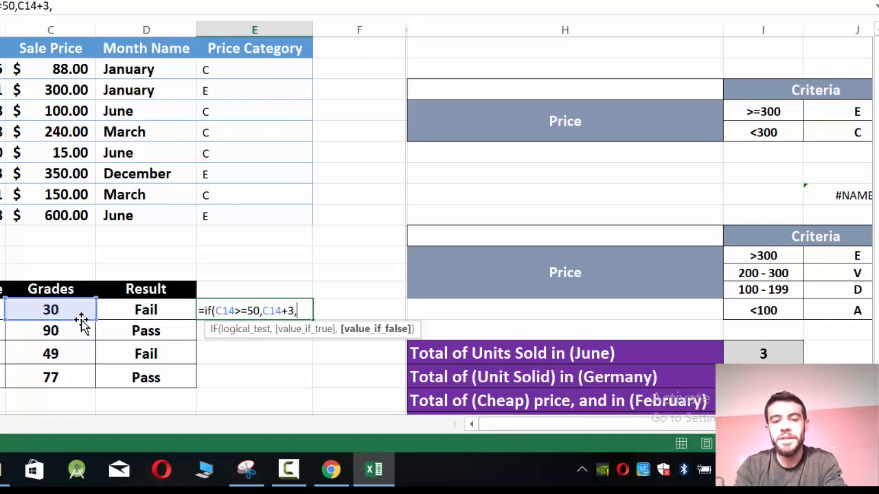
click(54, 310)
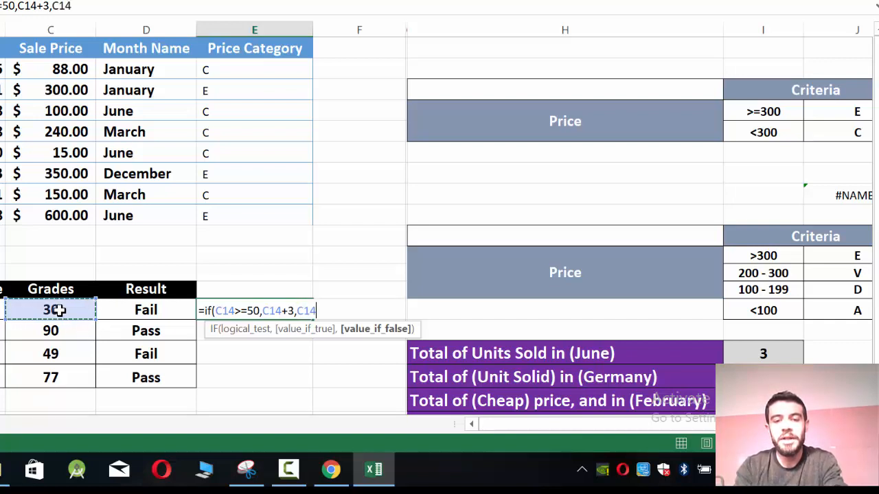
text(-3)
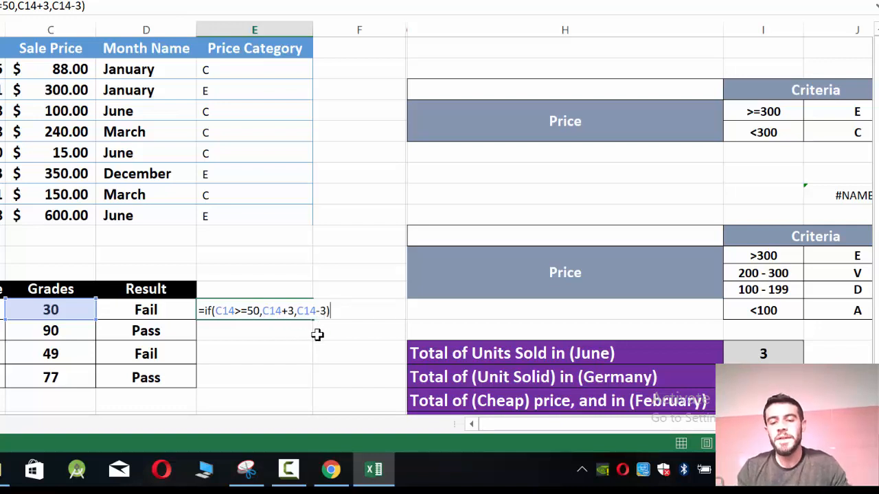
key(Return)
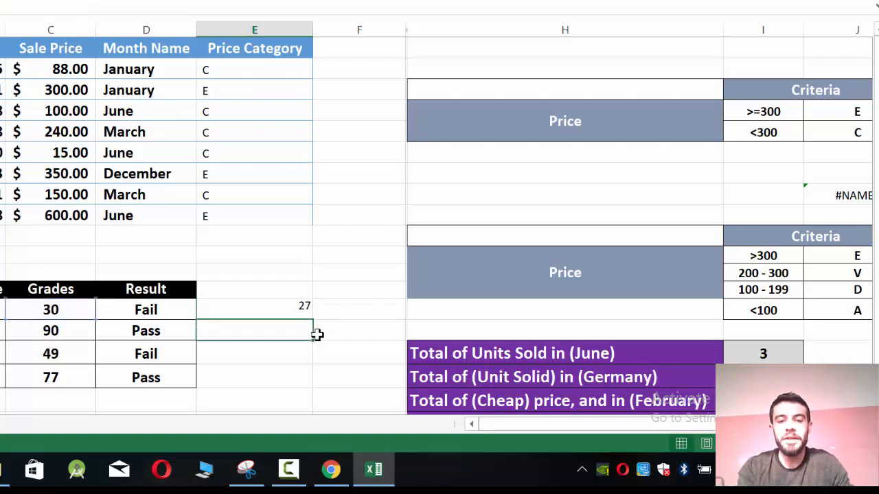
- Fill the formula in E14 down through the remaining grade rows to E17
click(268, 311)
drag(314, 320, 316, 386)
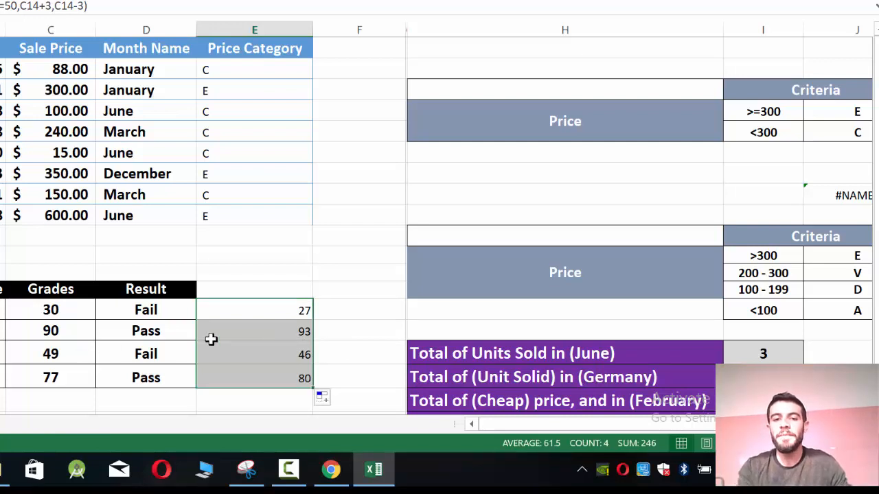
key(Up)
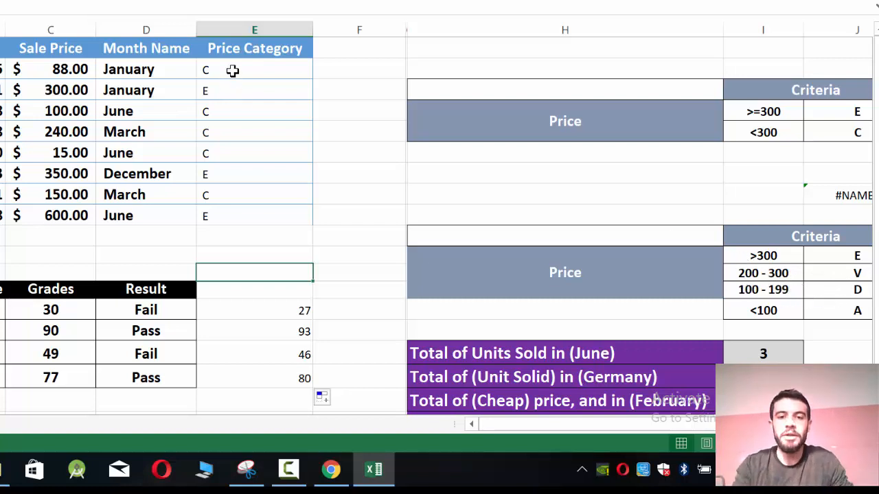
- Clear all the category values from the Price Category column, E2 to E9
drag(231, 71, 237, 216)
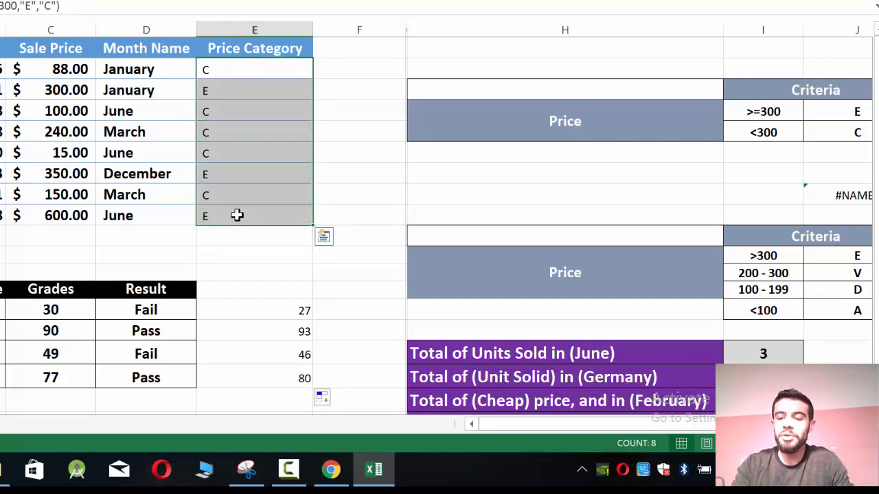
key(Delete)
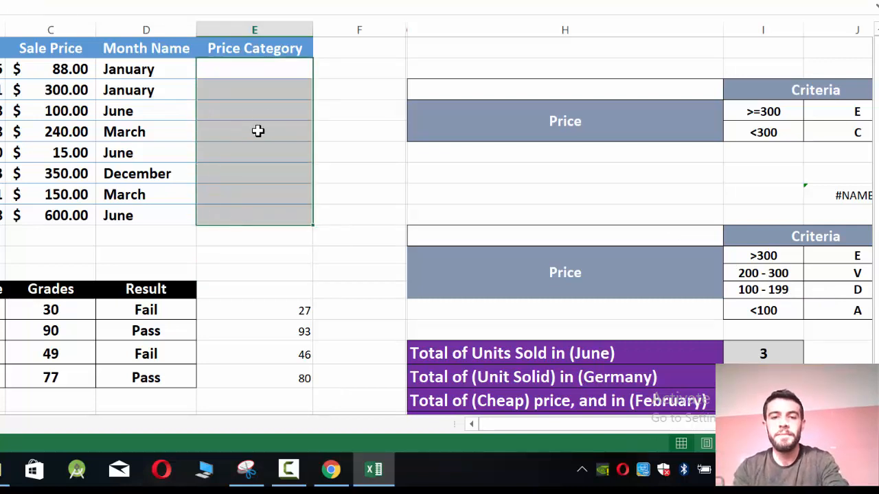
- Start an IF formula in E2 that returns "E" when the sale price C2 is >300, leaving the false argument open
click(258, 72)
text(=)
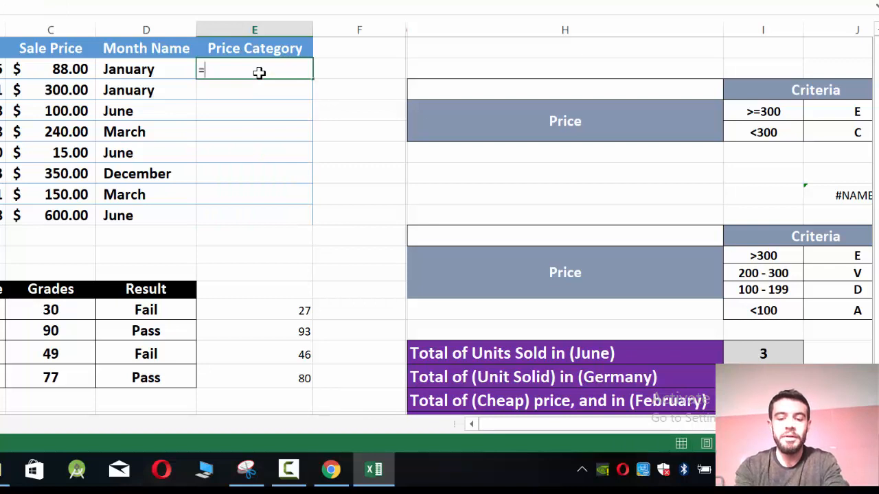
text(if)
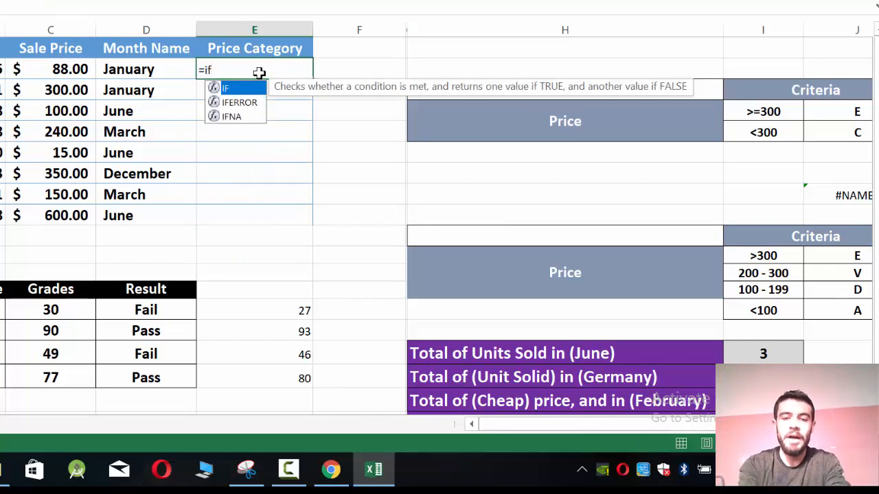
text(()
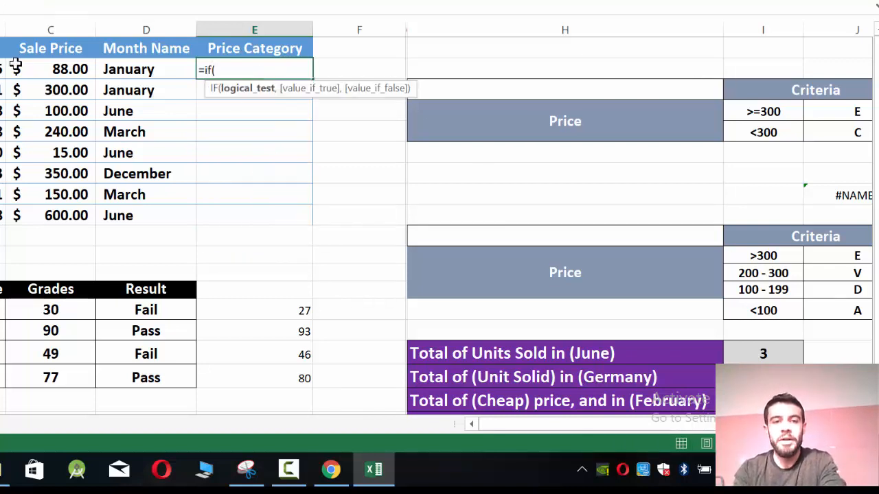
click(44, 72)
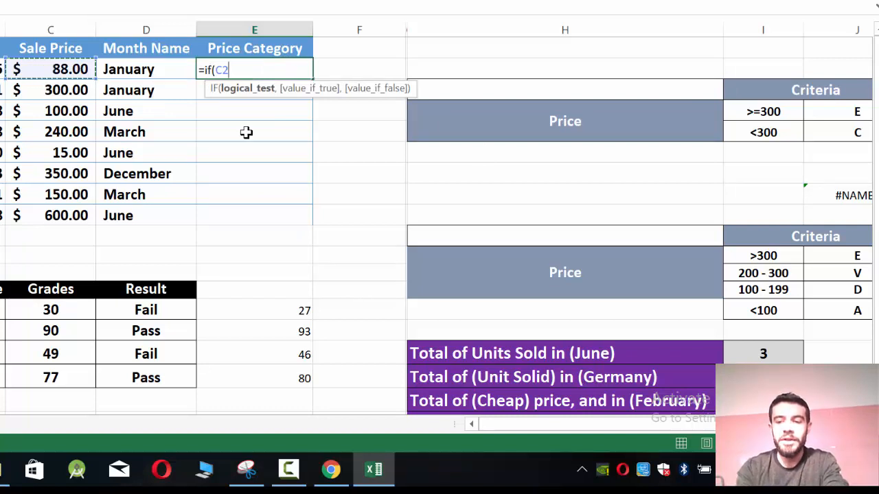
text(>)
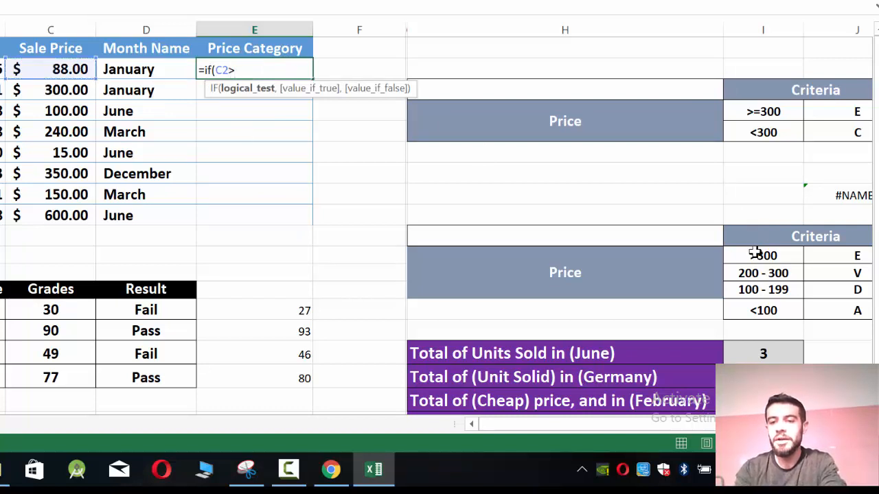
text(300)
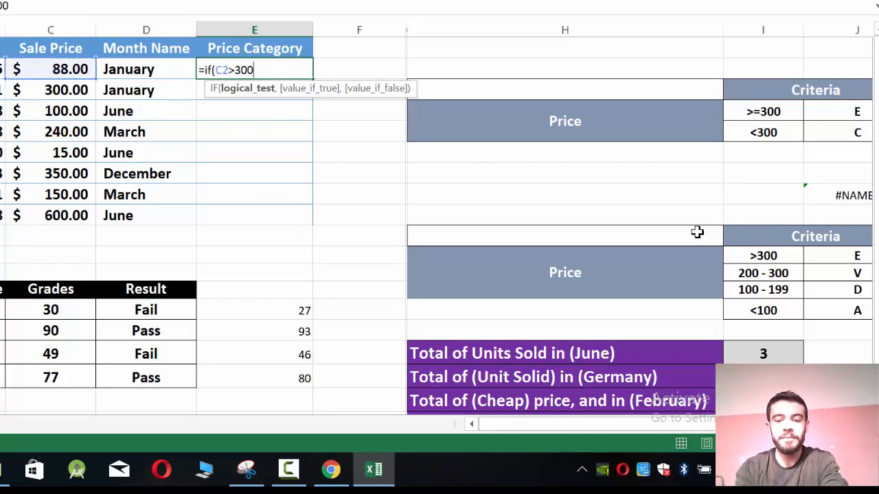
text(,)
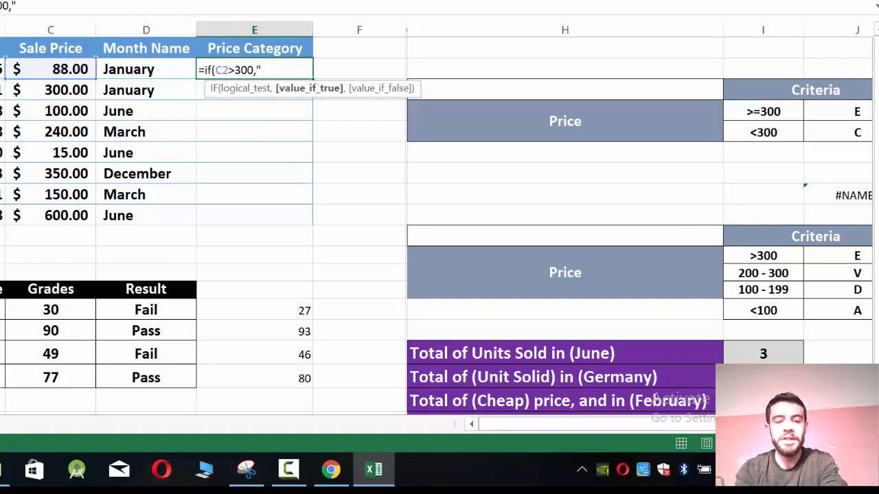
text("E",)
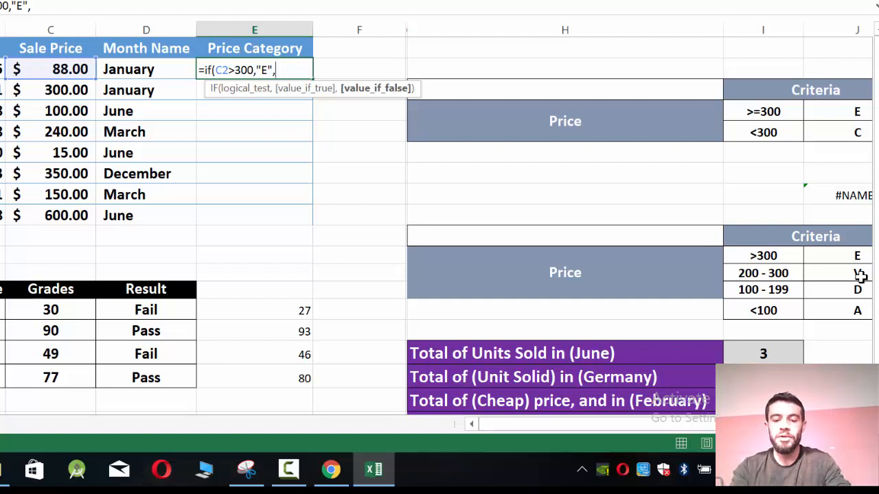
- Nest a second IF as the false argument of the E2 formula, returning "V" when C2>=200
text(if)
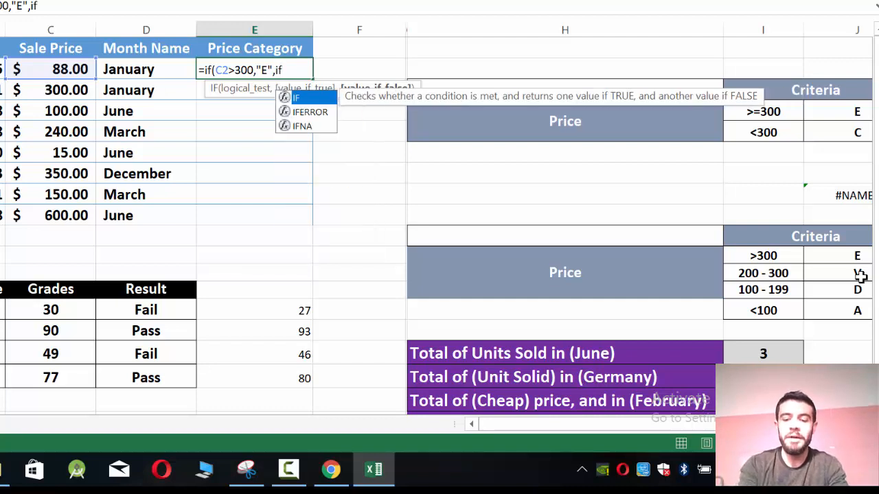
text(()
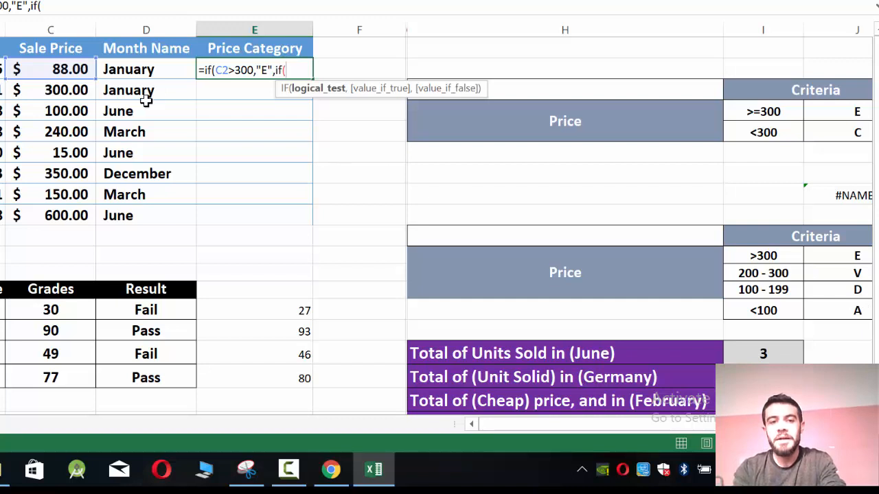
click(62, 70)
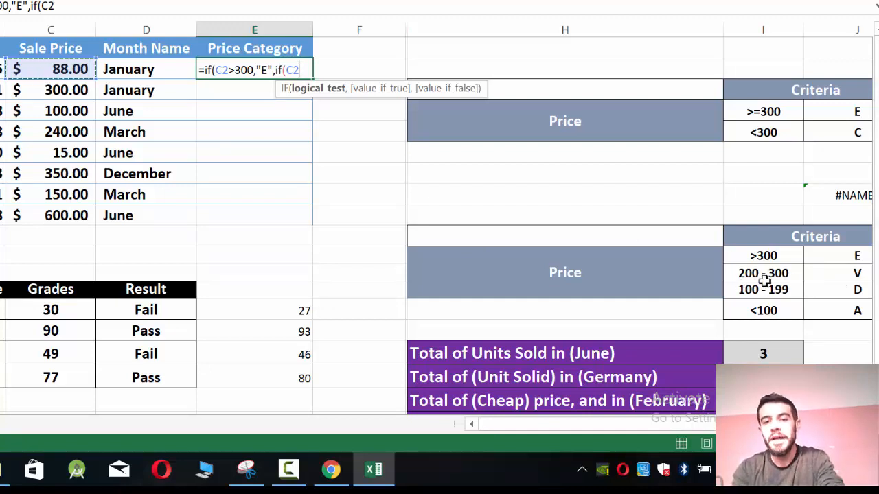
text(>)
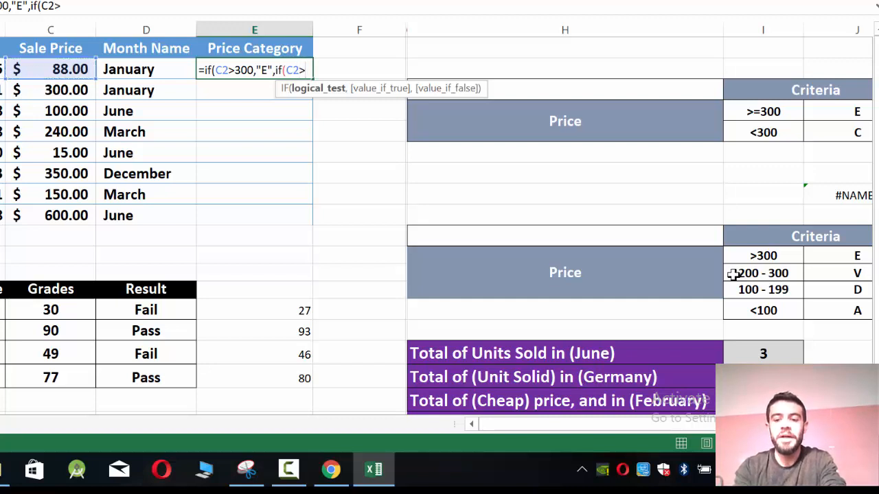
text(=2)
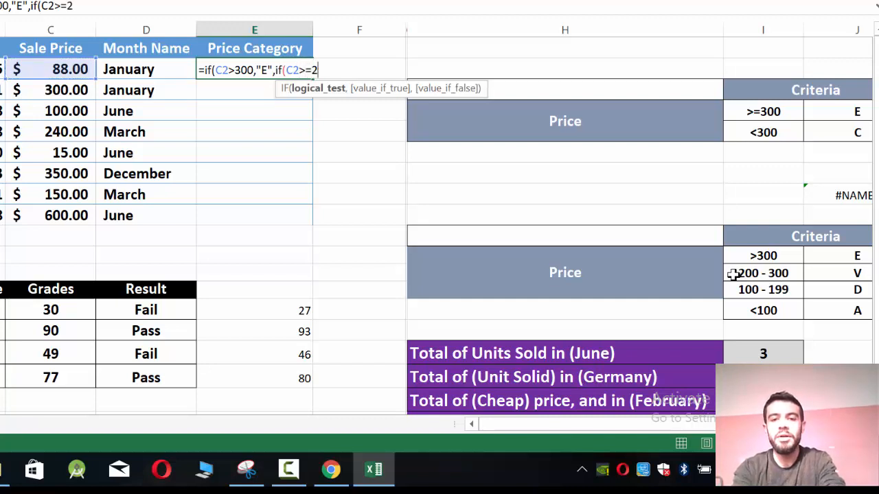
text(00,)
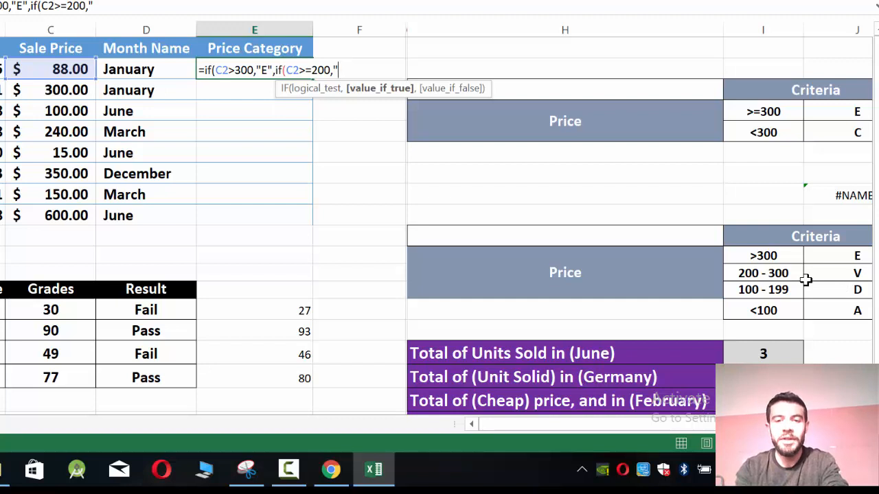
text(V",)
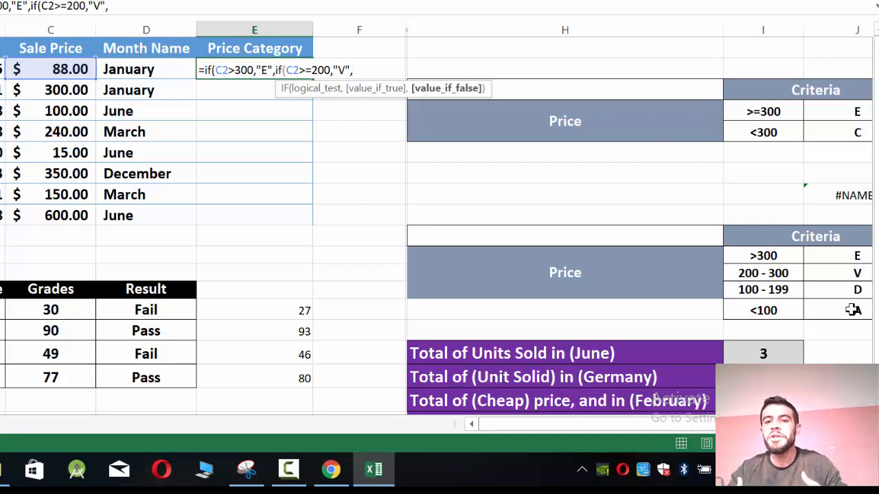
- Nest a third IF as the false argument of the E2 formula, returning "D" when C2>=100
text(if()
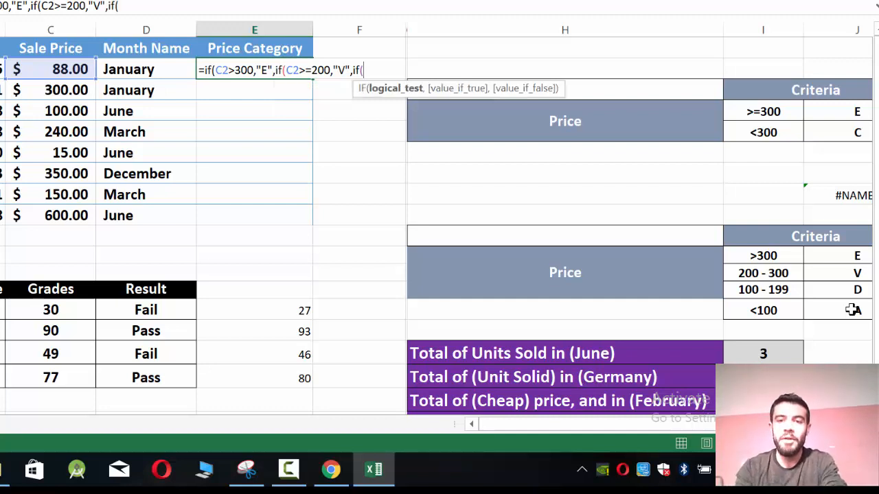
click(38, 69)
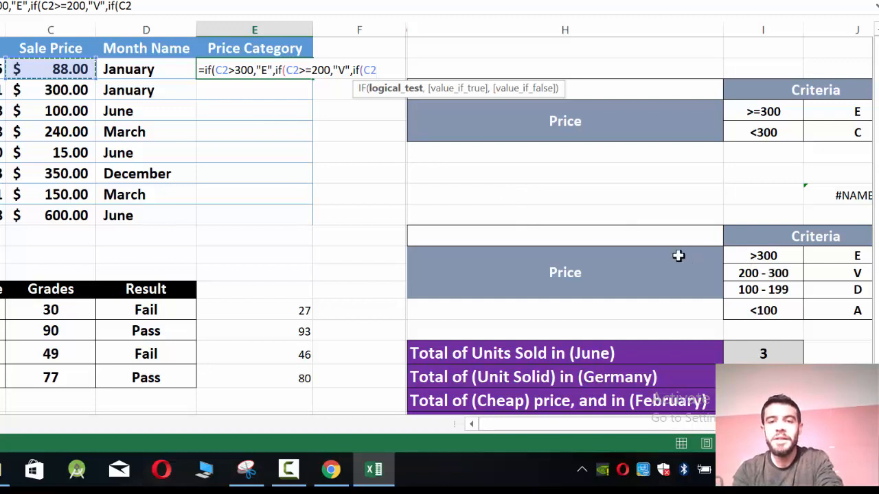
text(>=)
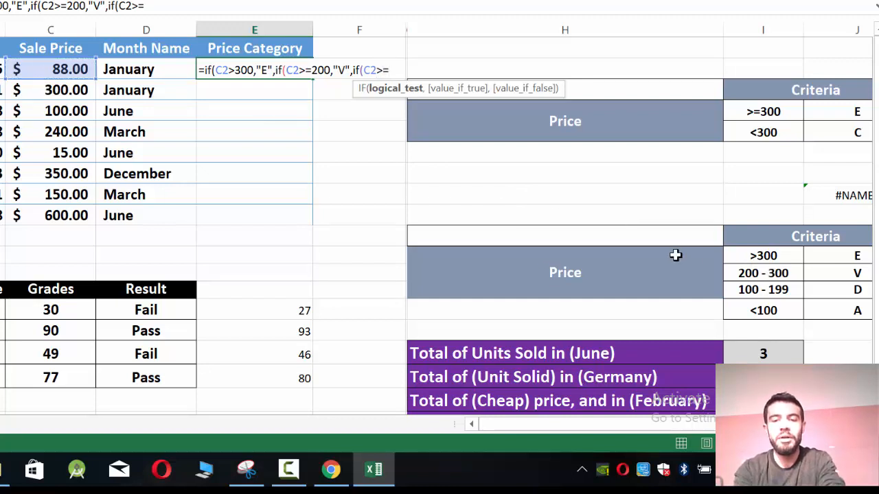
text(100,)
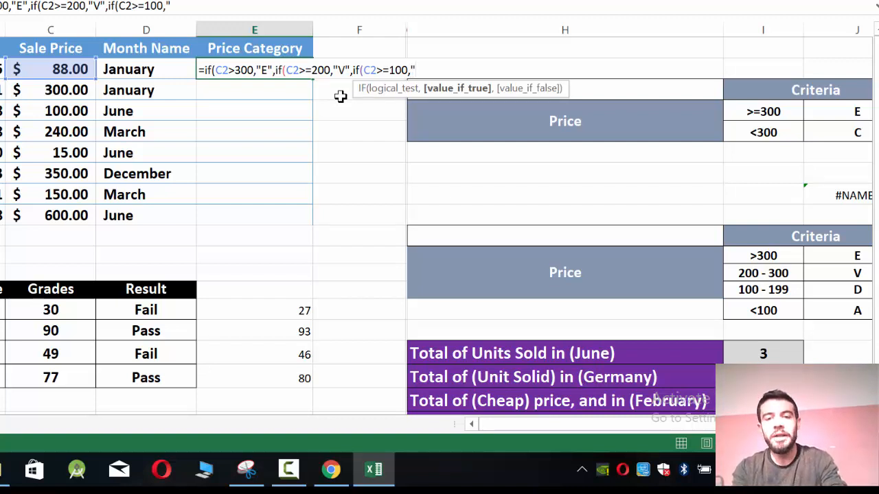
text(D",)
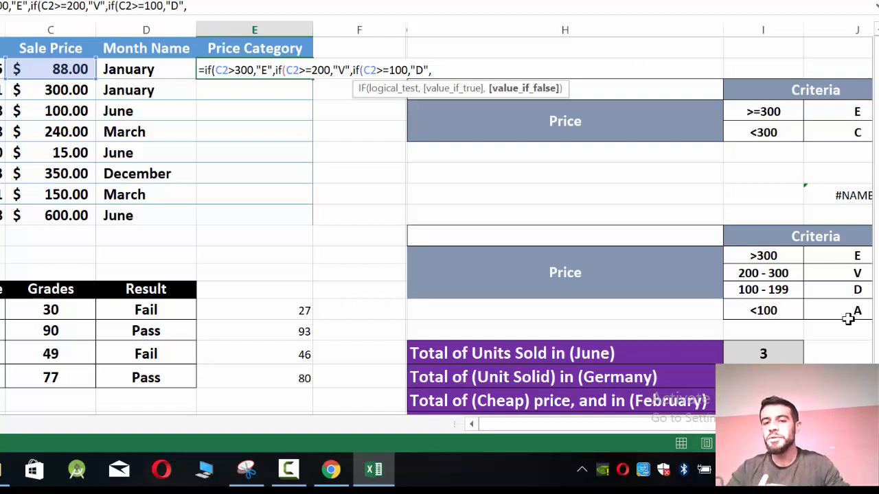
- Finish the nested formula in E2 with "A" as the final false value, close all three IFs and enter it
text(")
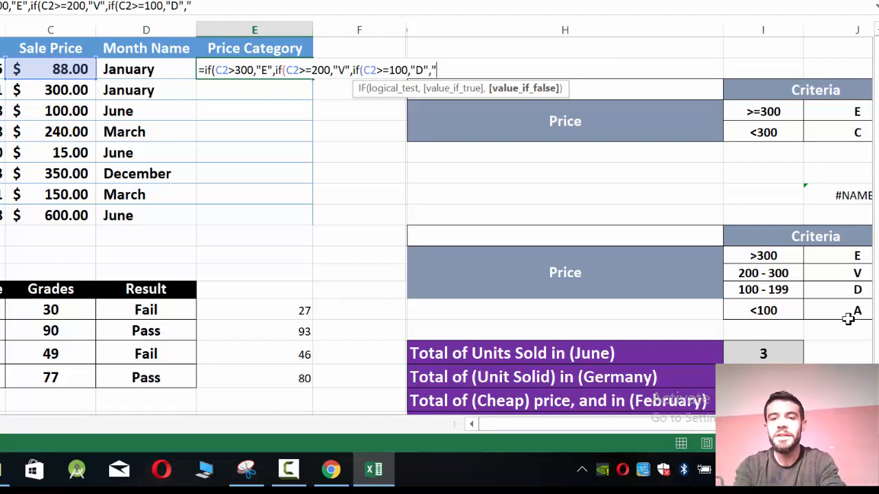
text(,"A)
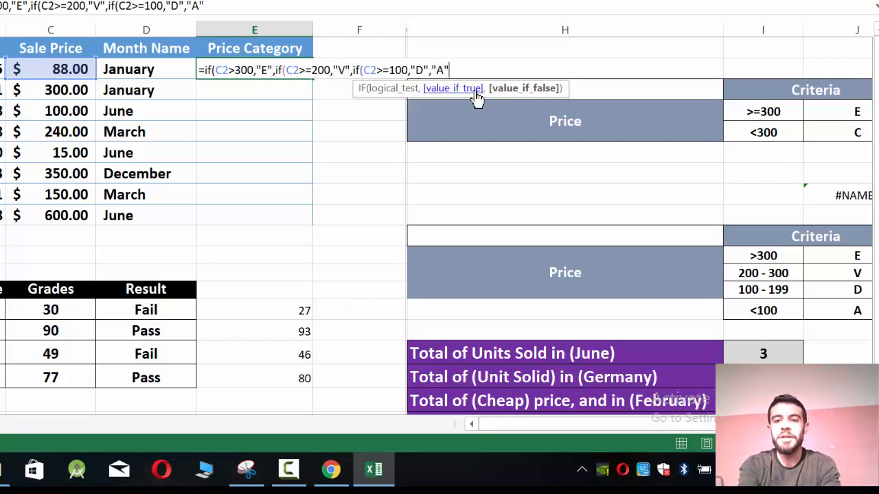
text())
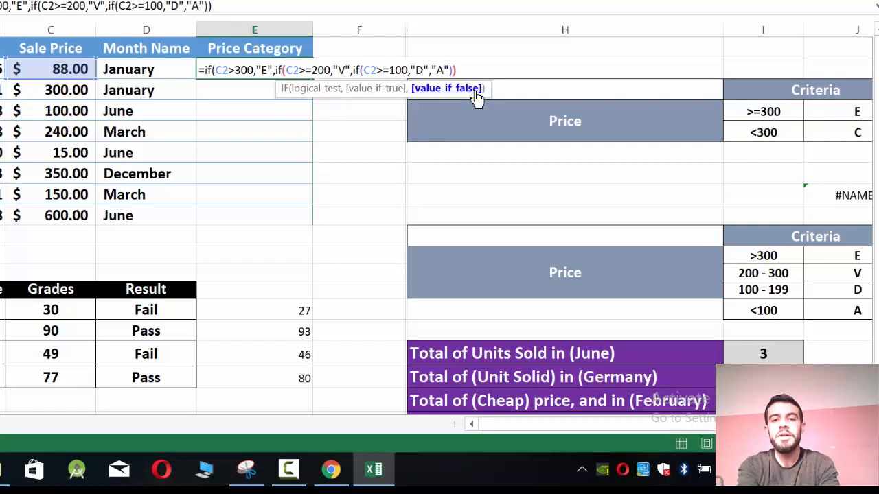
text())
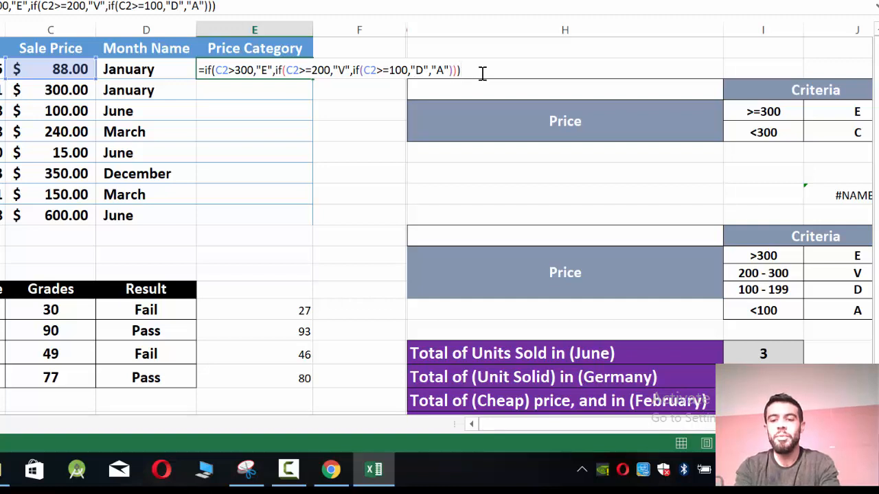
key(Return)
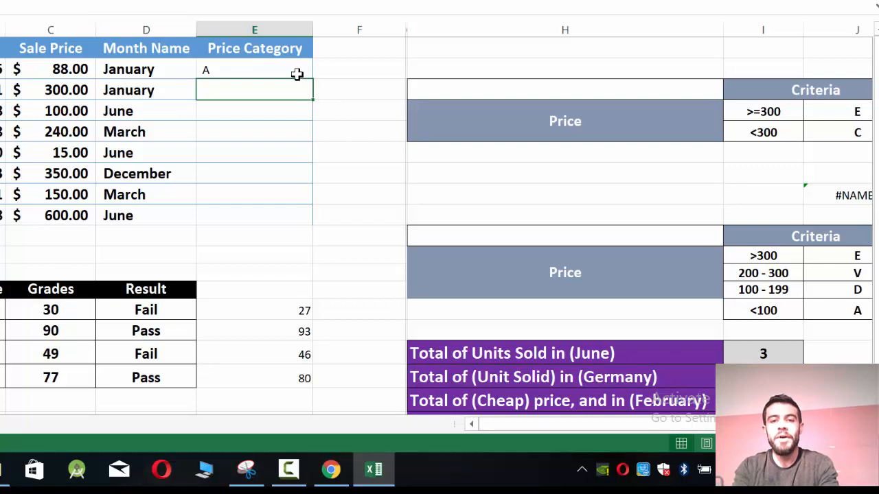
- Fill the nested IF formula from E2 down the Price Category column to E9
click(303, 73)
drag(312, 78, 314, 220)
click(357, 218)
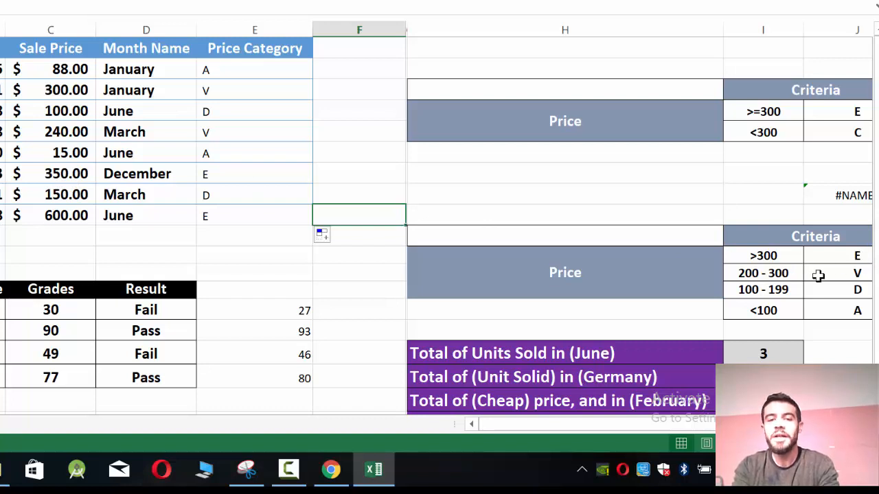
- Open the nested IF formula in E2 to review its conditions
double_click(237, 70)
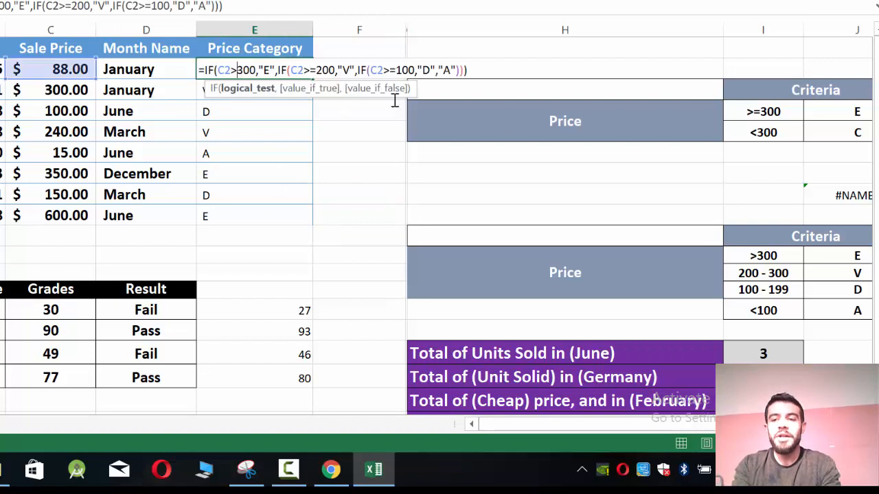